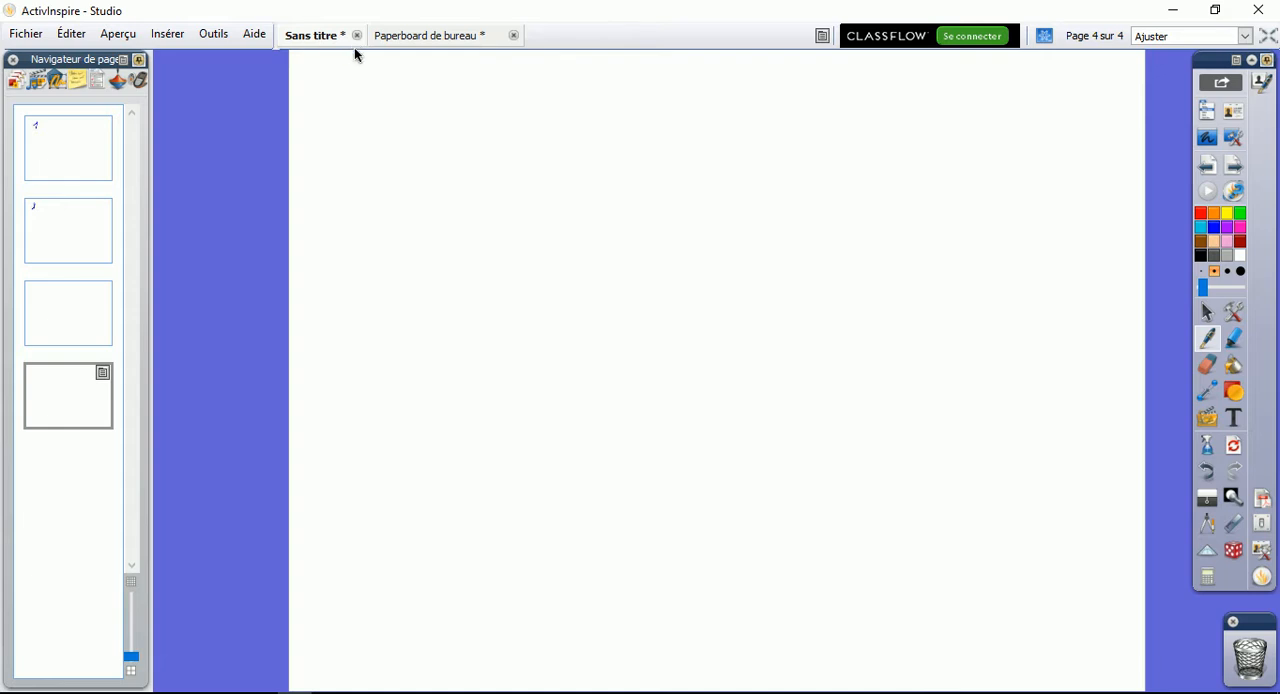
Look at page 1 of the untitled paperboard, then switch to the desktop paperboard and look through its three pages, returning to page 1
{"action": "left_click", "coordinate": [71, 165]}
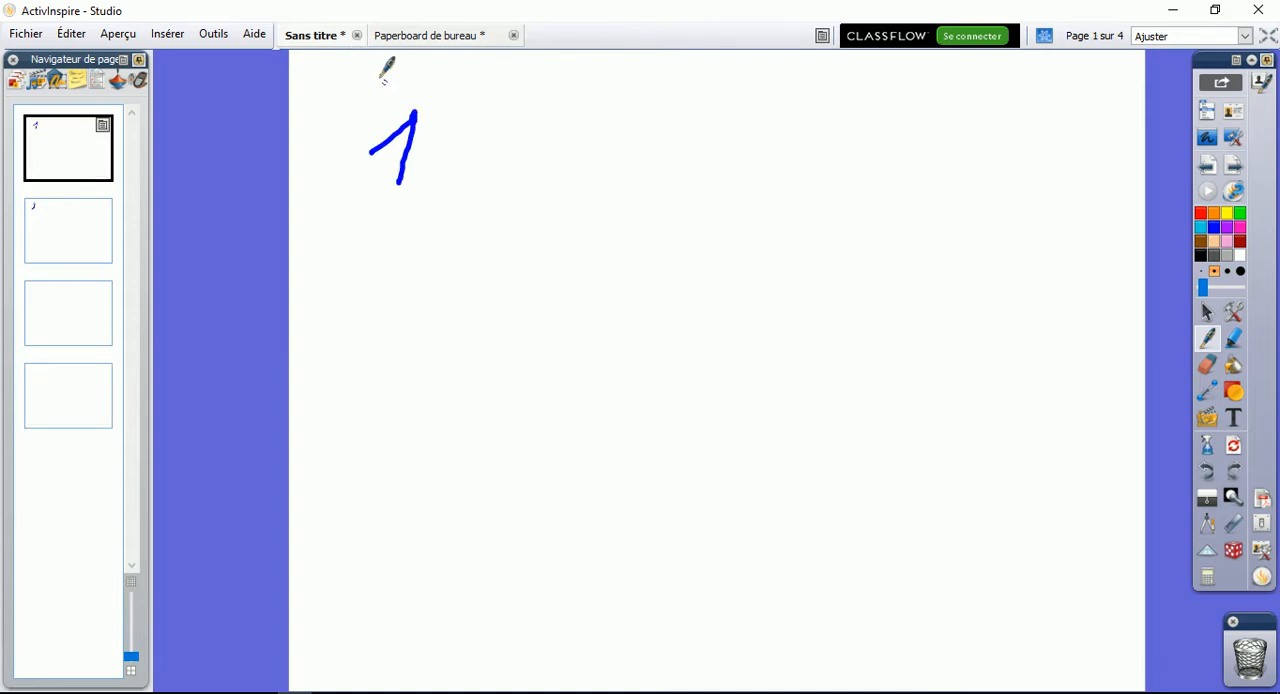
{"action": "left_click", "coordinate": [447, 39]}
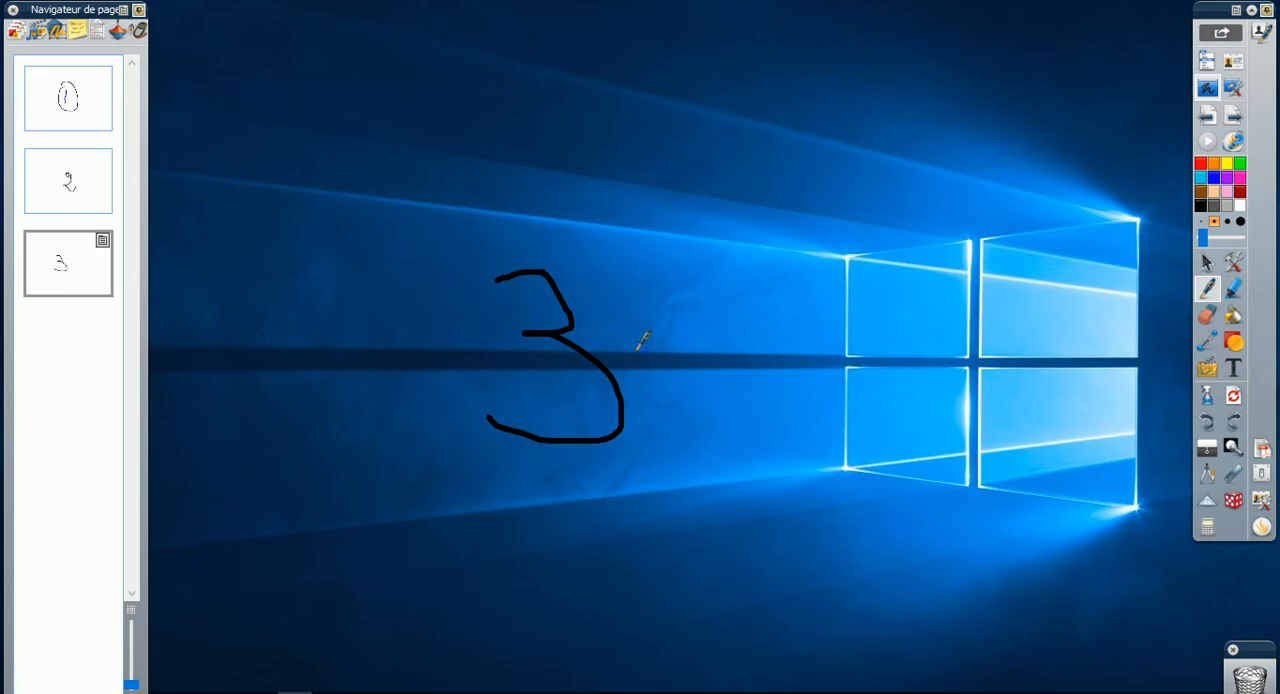
{"action": "left_click", "coordinate": [80, 194]}
{"action": "left_click", "coordinate": [80, 99]}
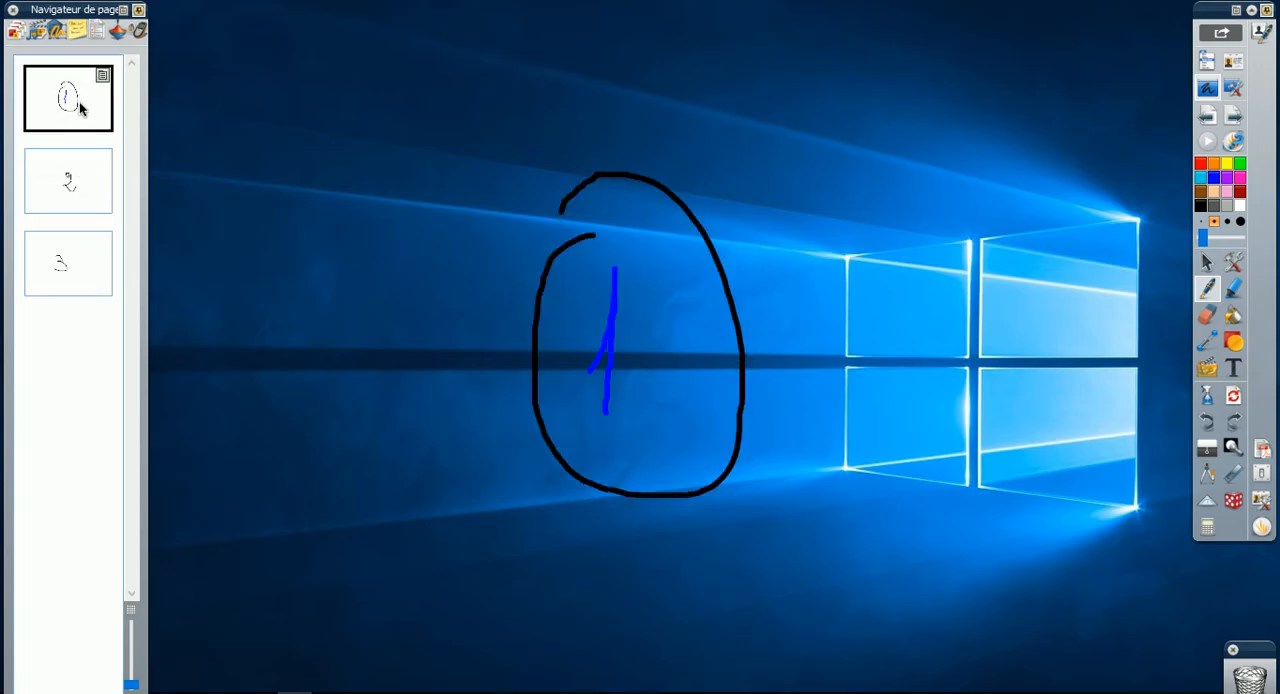
{"action": "left_click", "coordinate": [70, 197]}
{"action": "left_click", "coordinate": [63, 262]}
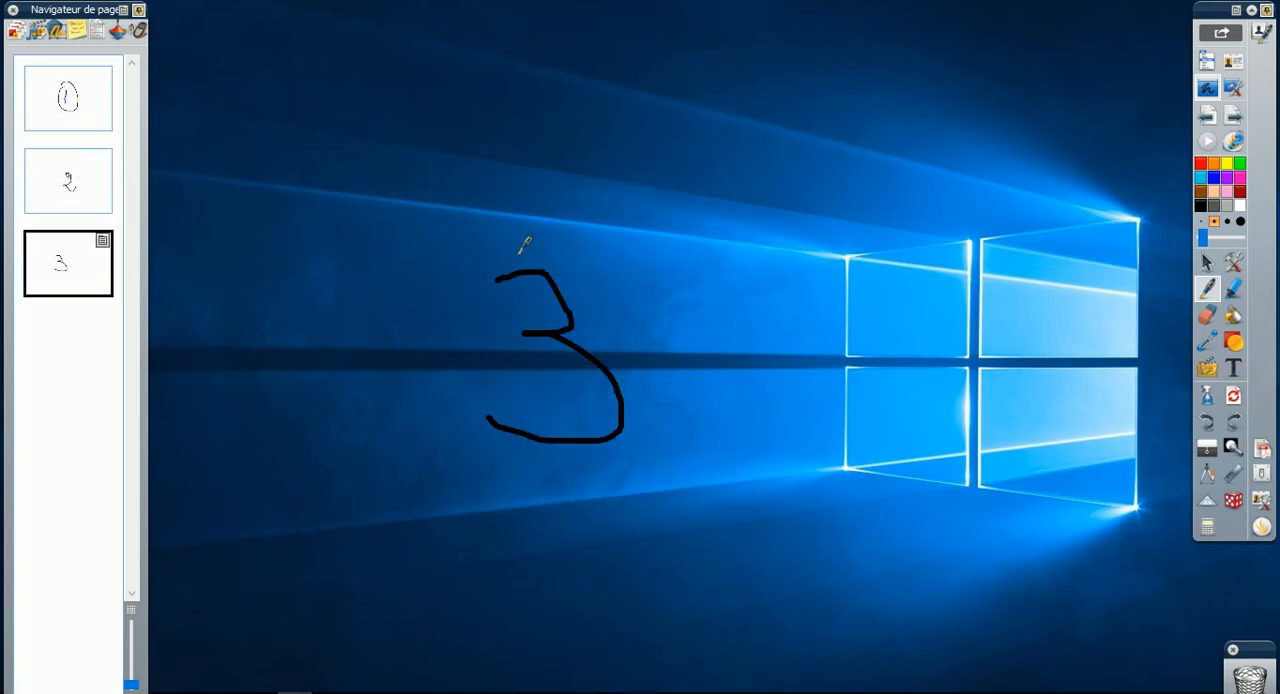
{"action": "left_click", "coordinate": [56, 186]}
{"action": "left_click", "coordinate": [70, 115]}
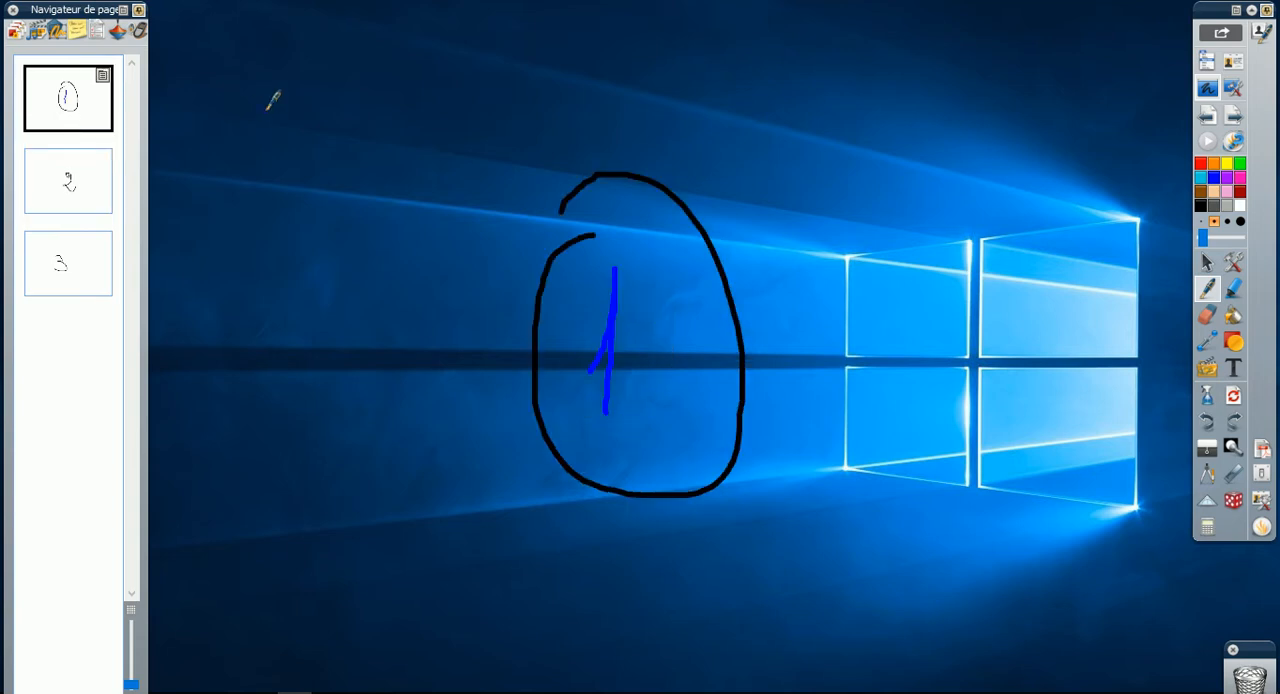
Highlight a wide, nearly horizontal yellow stroke just above the circled 1, using the highlighter, and return to the selection tool
{"action": "left_click", "coordinate": [1233, 288]}
{"action": "left_click", "coordinate": [1227, 231]}
{"action": "left_click", "coordinate": [1227, 163]}
{"action": "mouse_move", "coordinate": [548, 135]}
{"action": "left_mouse_down"}
{"action": "mouse_move", "coordinate": [651, 131]}
{"action": "mouse_move", "coordinate": [972, 170]}
{"action": "left_mouse_up"}
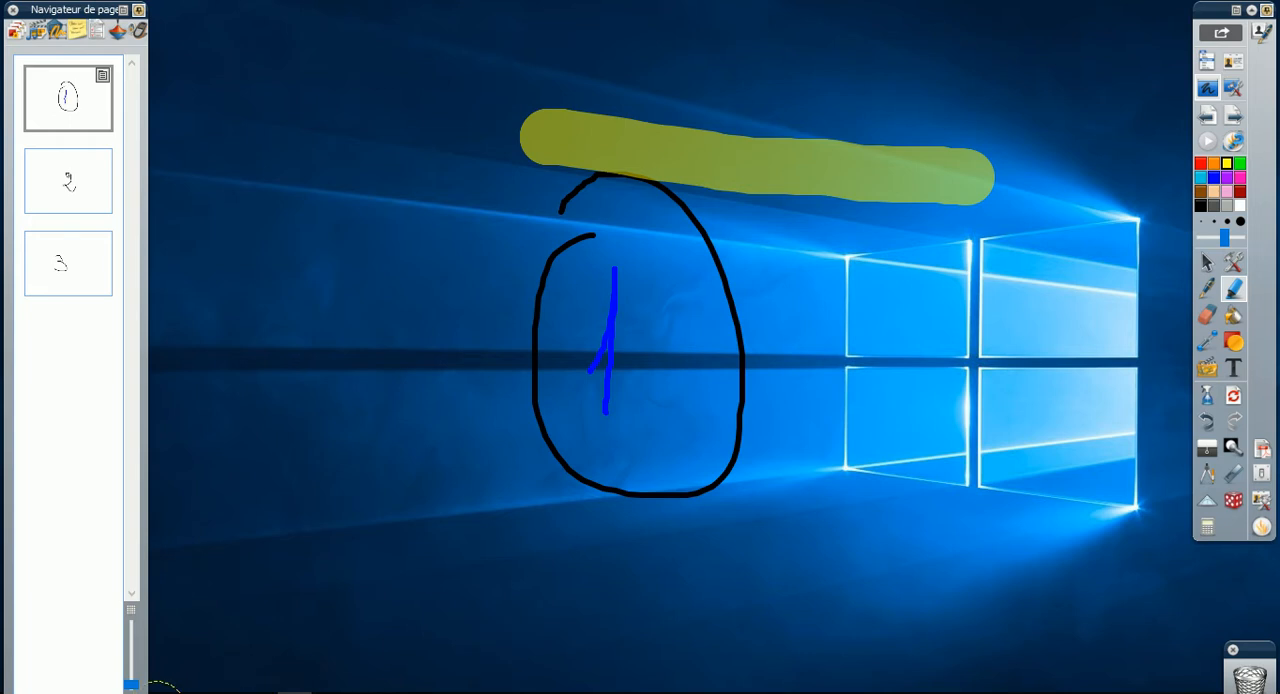
{"action": "left_click", "coordinate": [1207, 288]}
{"action": "left_click", "coordinate": [1207, 263]}
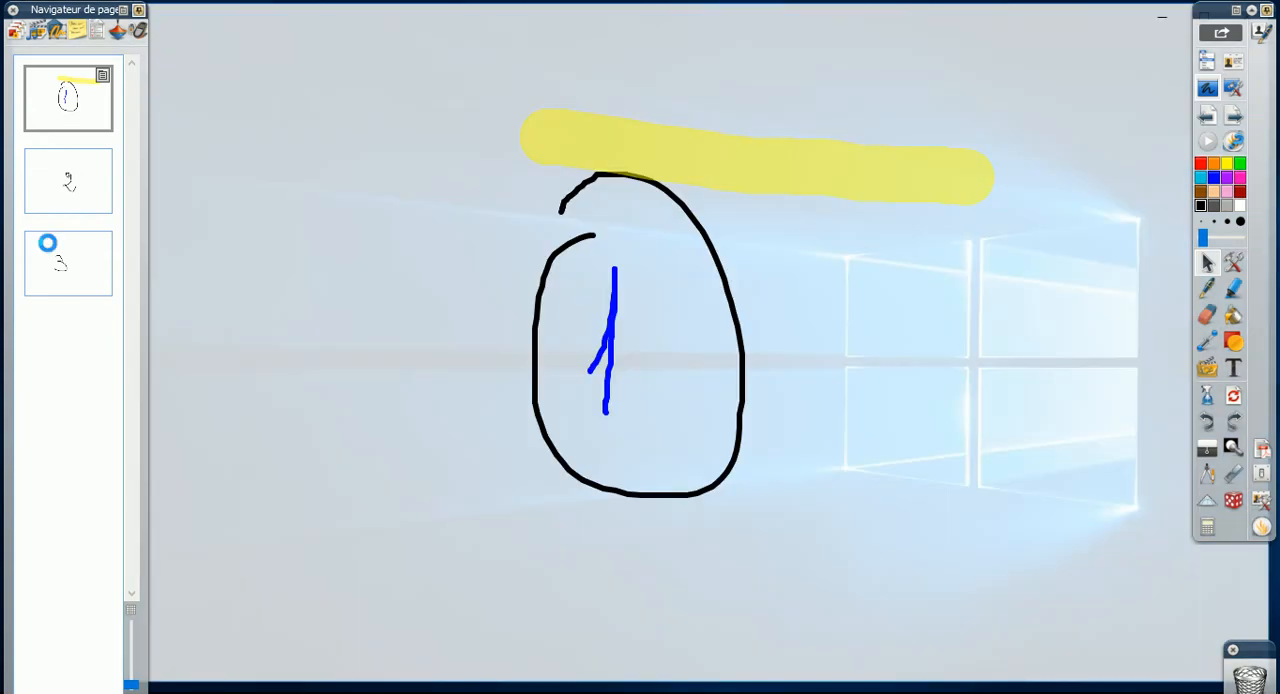
Add a blank page after page 3 of the desktop paperboard and collapse the page browser
{"action": "left_click", "coordinate": [68, 186]}
{"action": "left_click", "coordinate": [70, 106]}
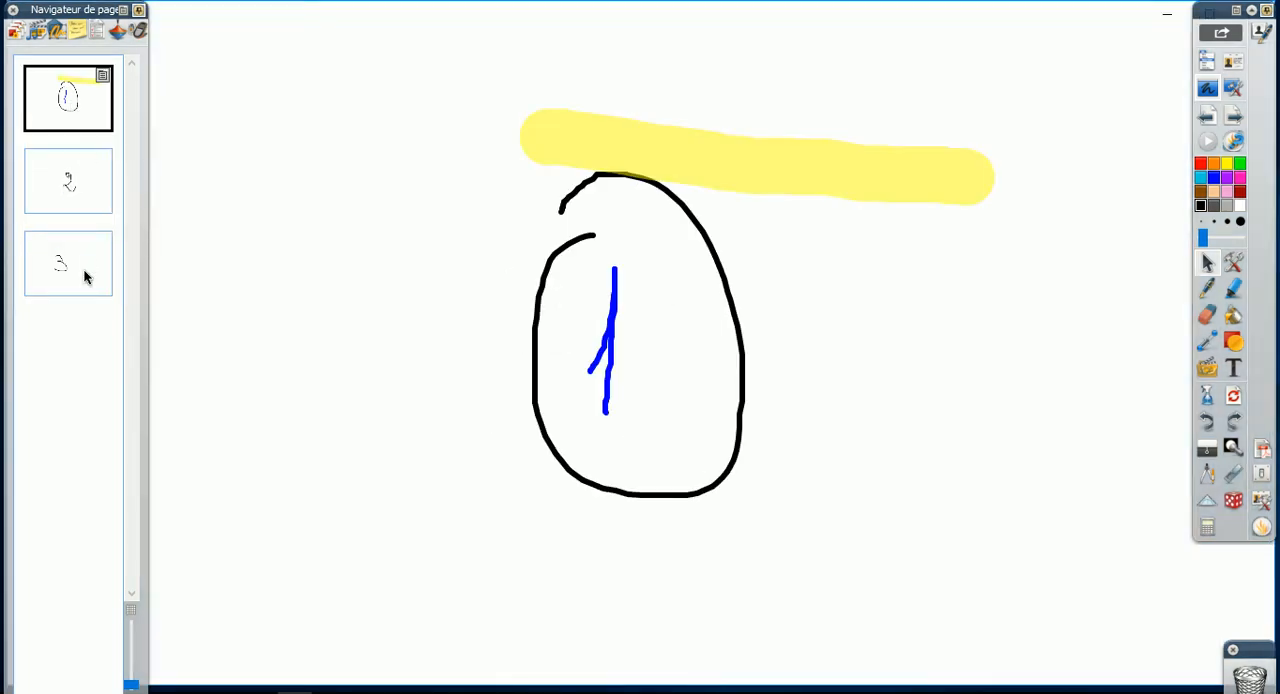
{"action": "left_click", "coordinate": [86, 274]}
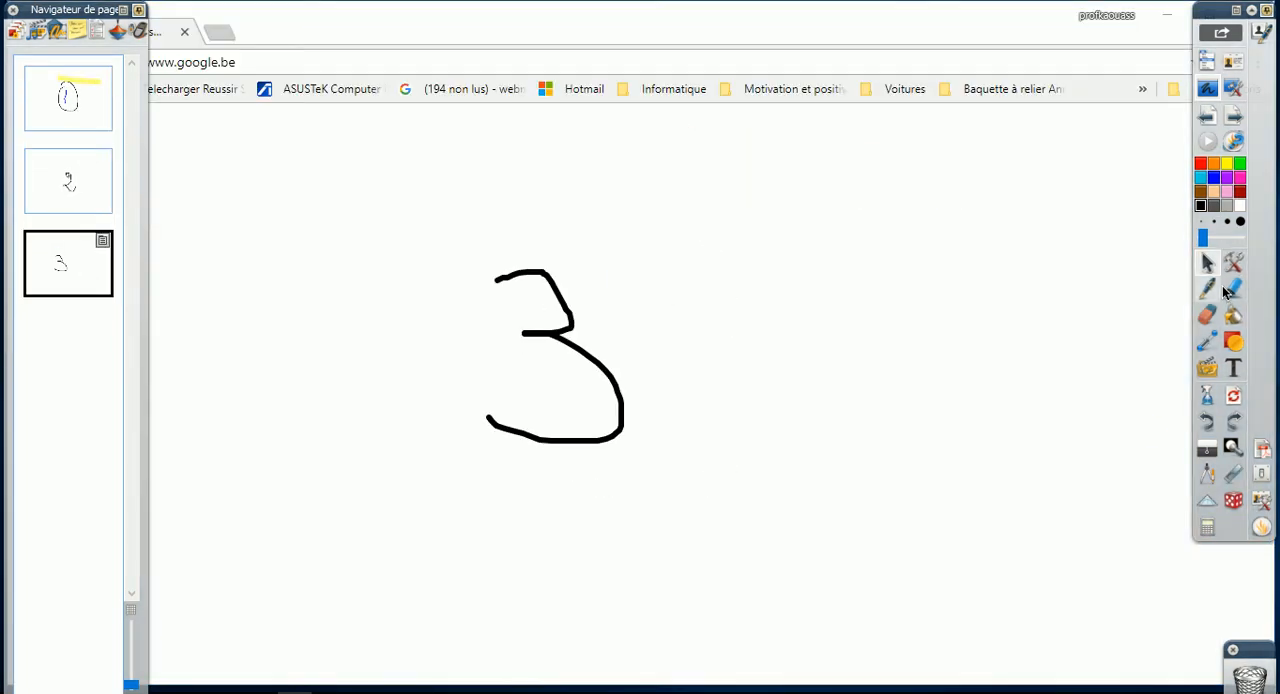
{"action": "left_click", "coordinate": [1235, 116]}
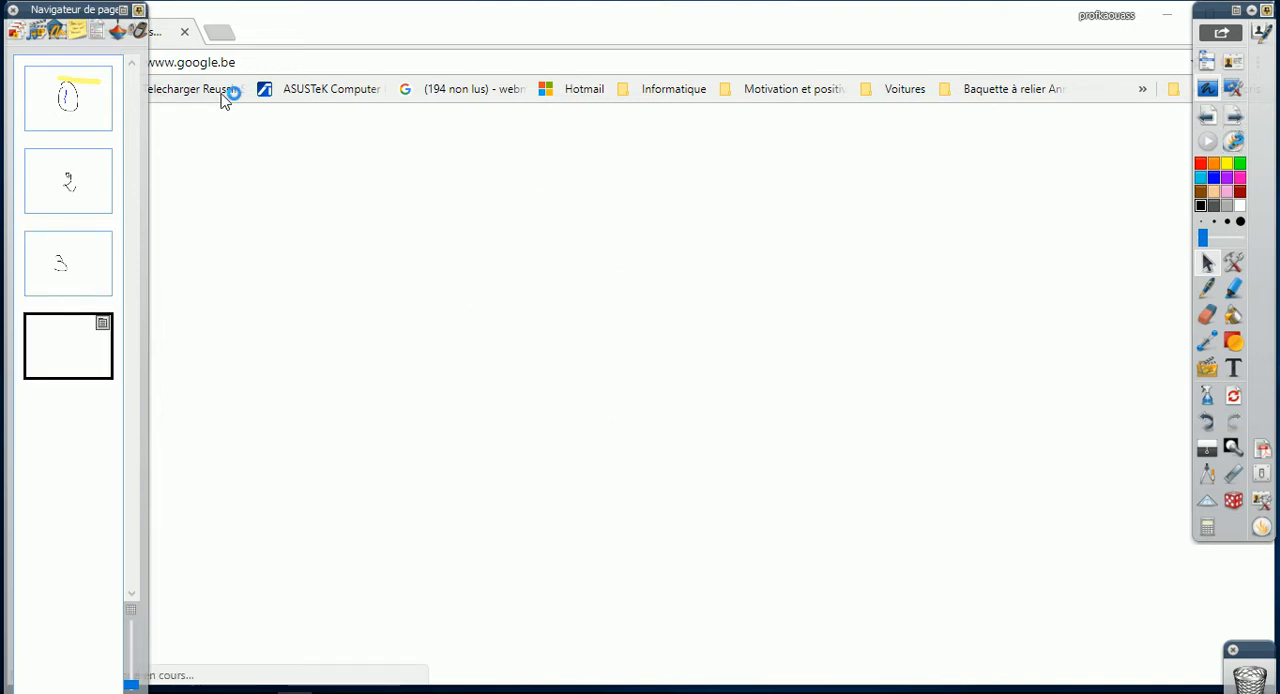
{"action": "left_click", "coordinate": [139, 12]}
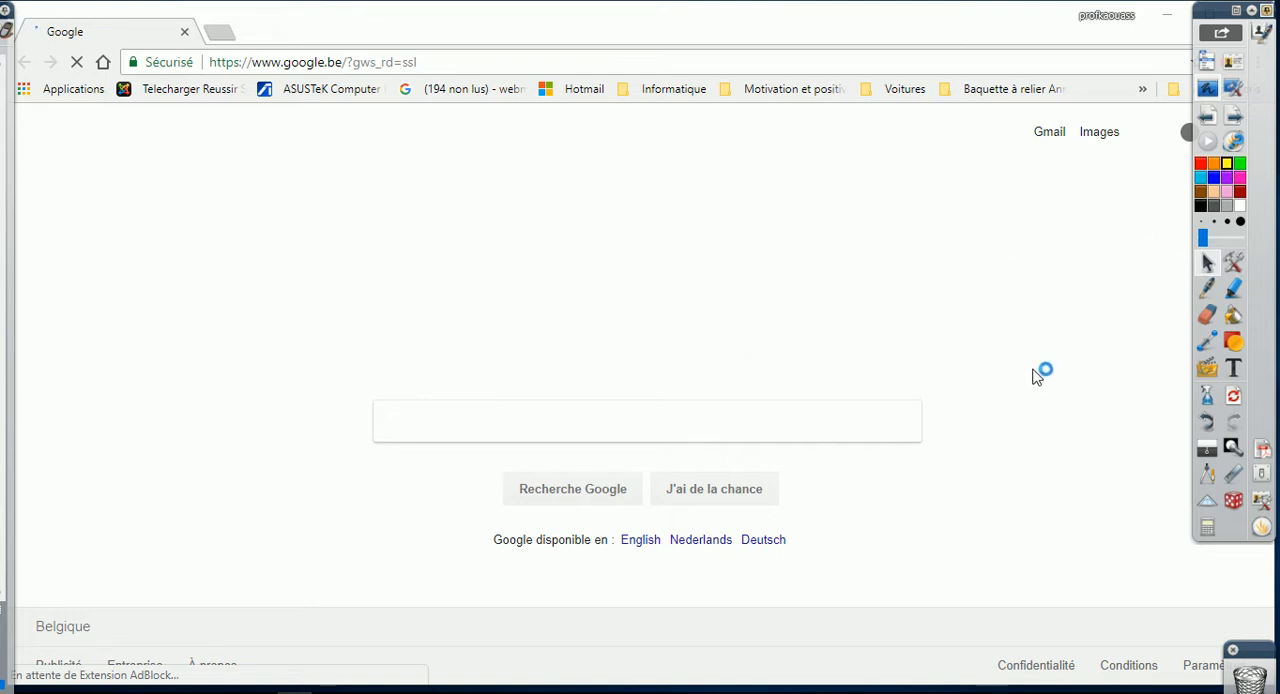
Outline the Google logo with a freehand blue pen rectangle and highlight the Gmail and Images links in yellow
{"action": "left_click", "coordinate": [1209, 286]}
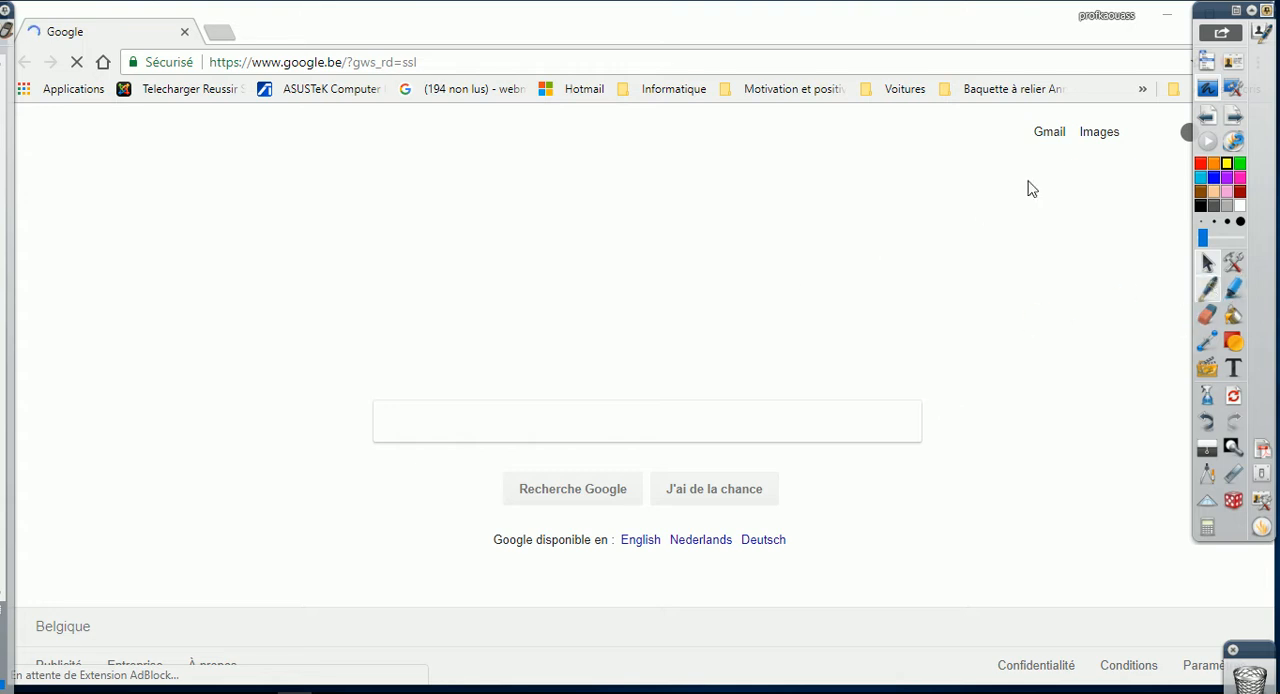
{"action": "mouse_move", "coordinate": [470, 276]}
{"action": "left_mouse_down"}
{"action": "mouse_move", "coordinate": [483, 398]}
{"action": "mouse_move", "coordinate": [843, 393]}
{"action": "mouse_move", "coordinate": [830, 254]}
{"action": "mouse_move", "coordinate": [465, 258]}
{"action": "left_mouse_up"}
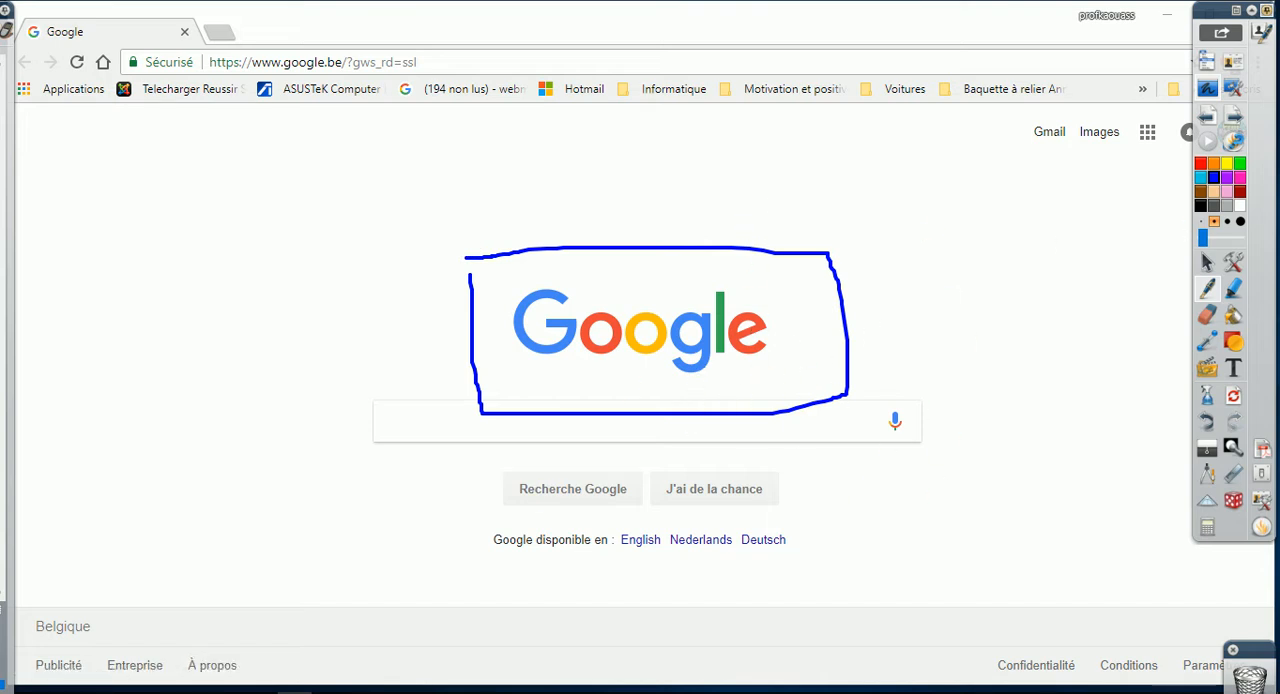
{"action": "left_click", "coordinate": [1227, 163]}
{"action": "left_click", "coordinate": [1233, 288]}
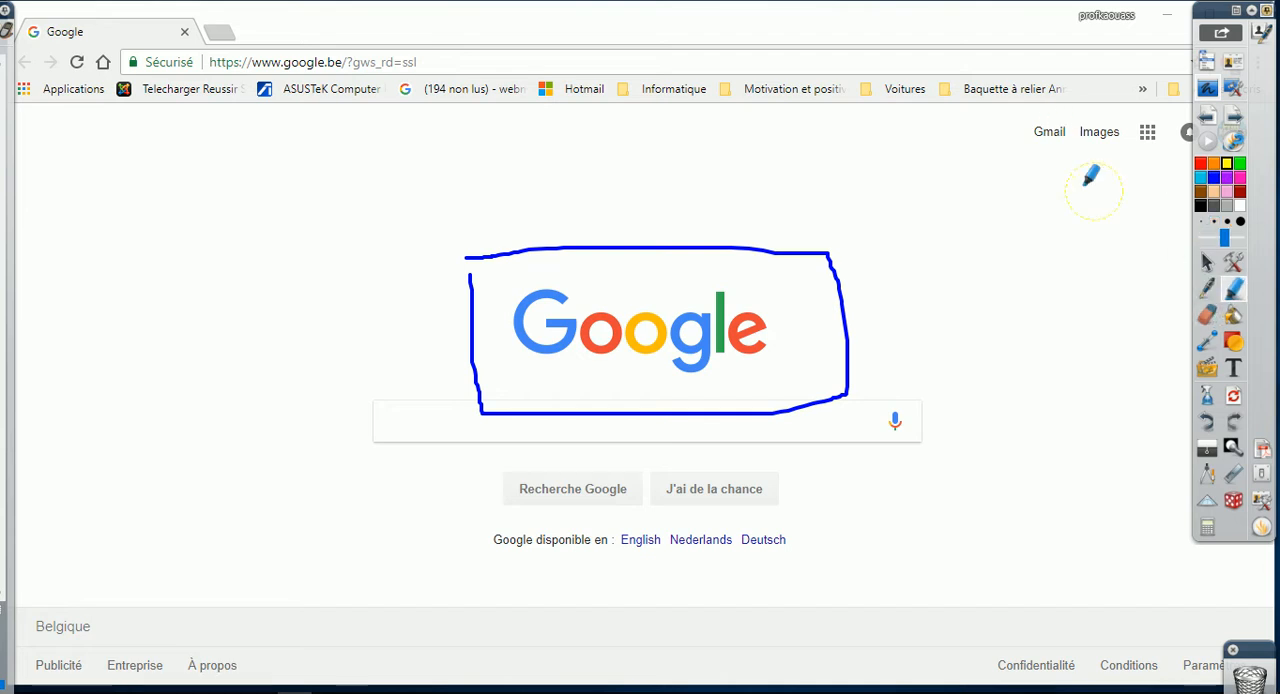
{"action": "mouse_move", "coordinate": [1026, 134]}
{"action": "left_mouse_down"}
{"action": "mouse_move", "coordinate": [1143, 143]}
{"action": "mouse_move", "coordinate": [1168, 160]}
{"action": "left_mouse_up"}
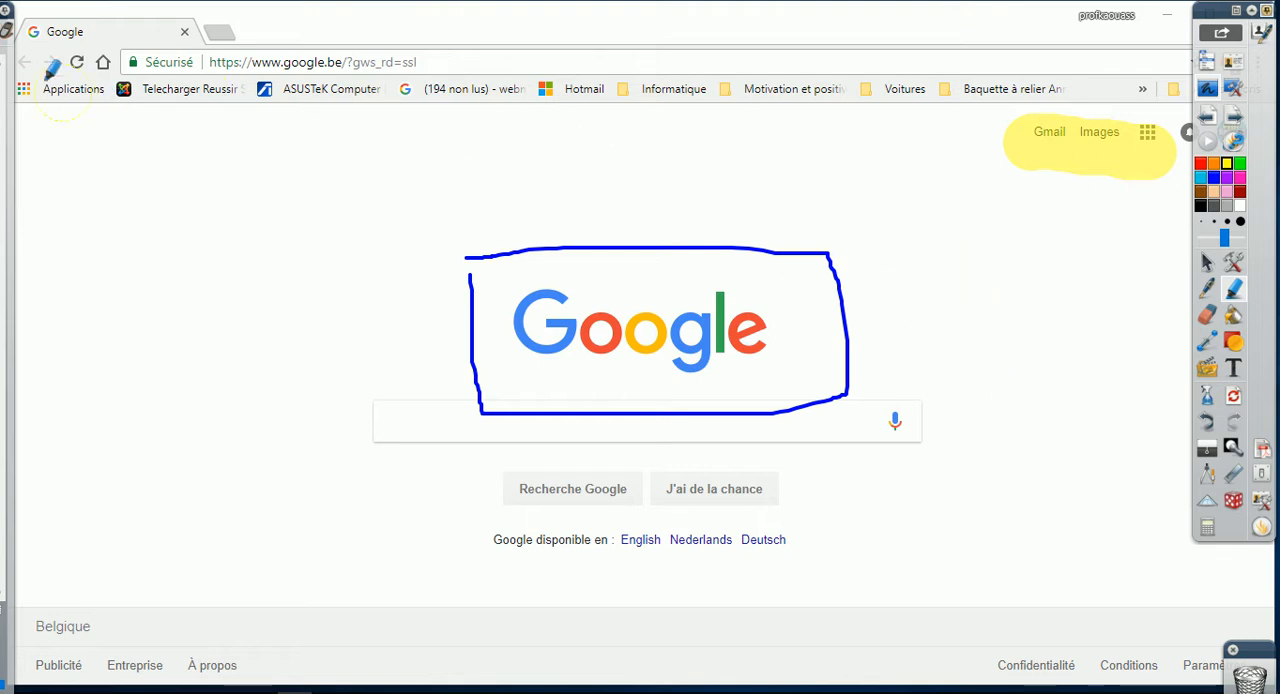
Show the page browser again and add a blank fifth page after the annotated Google page, leaving the new page selected
{"action": "left_click", "coordinate": [7, 32]}
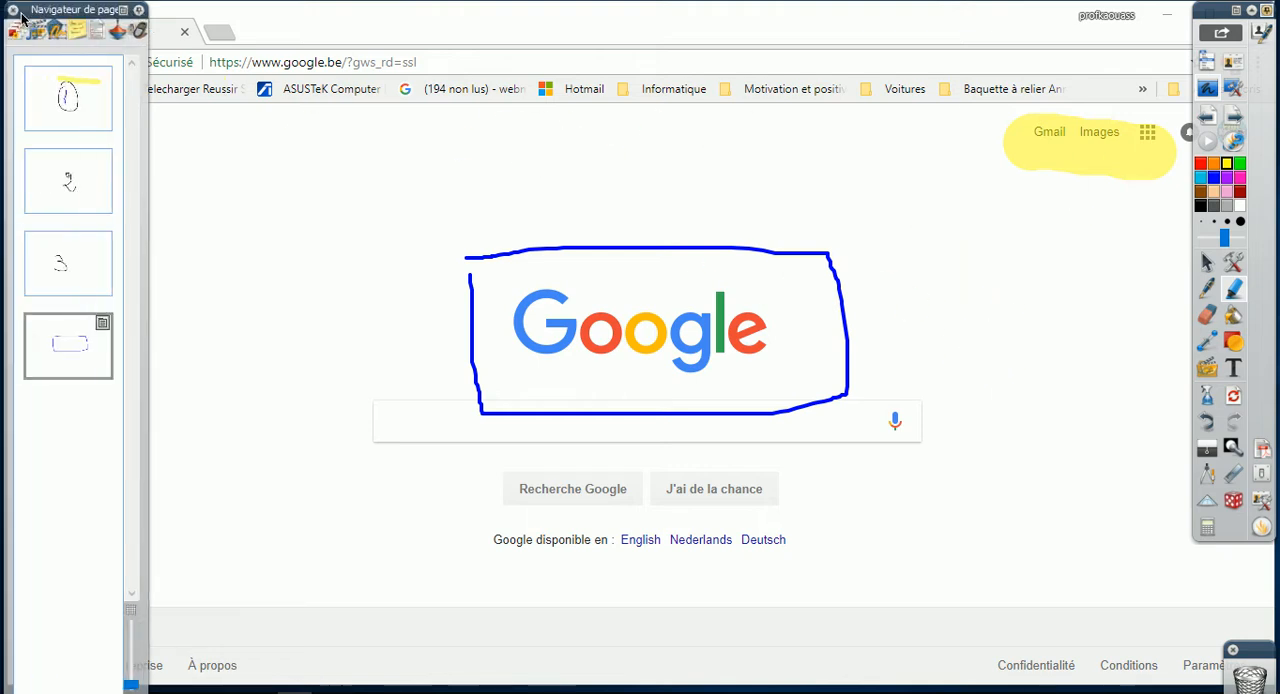
{"action": "left_click", "coordinate": [140, 12]}
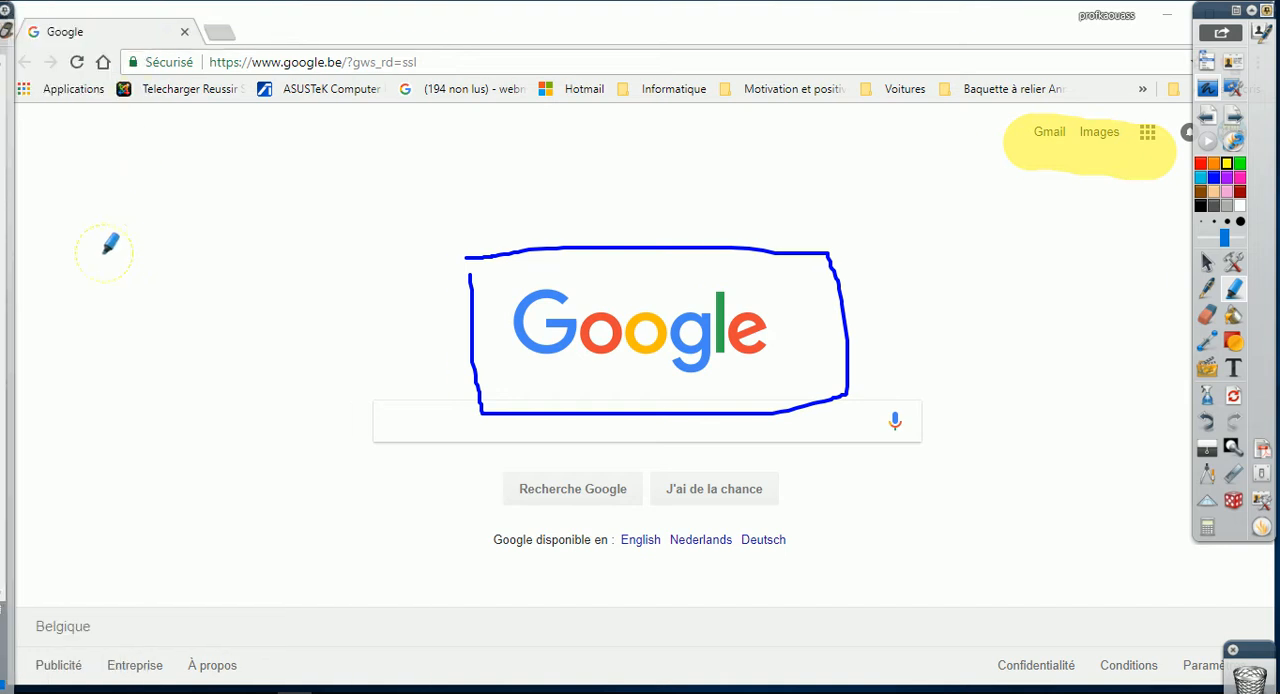
{"action": "left_click", "coordinate": [8, 26]}
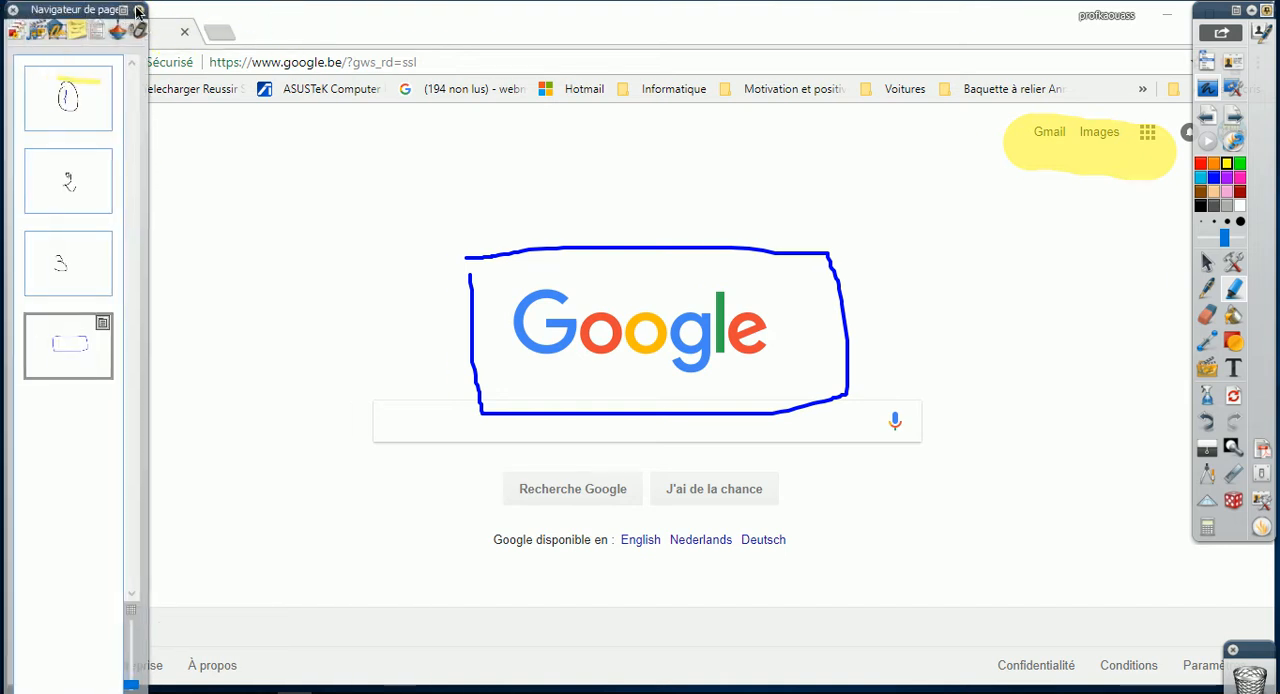
{"action": "left_click", "coordinate": [86, 350]}
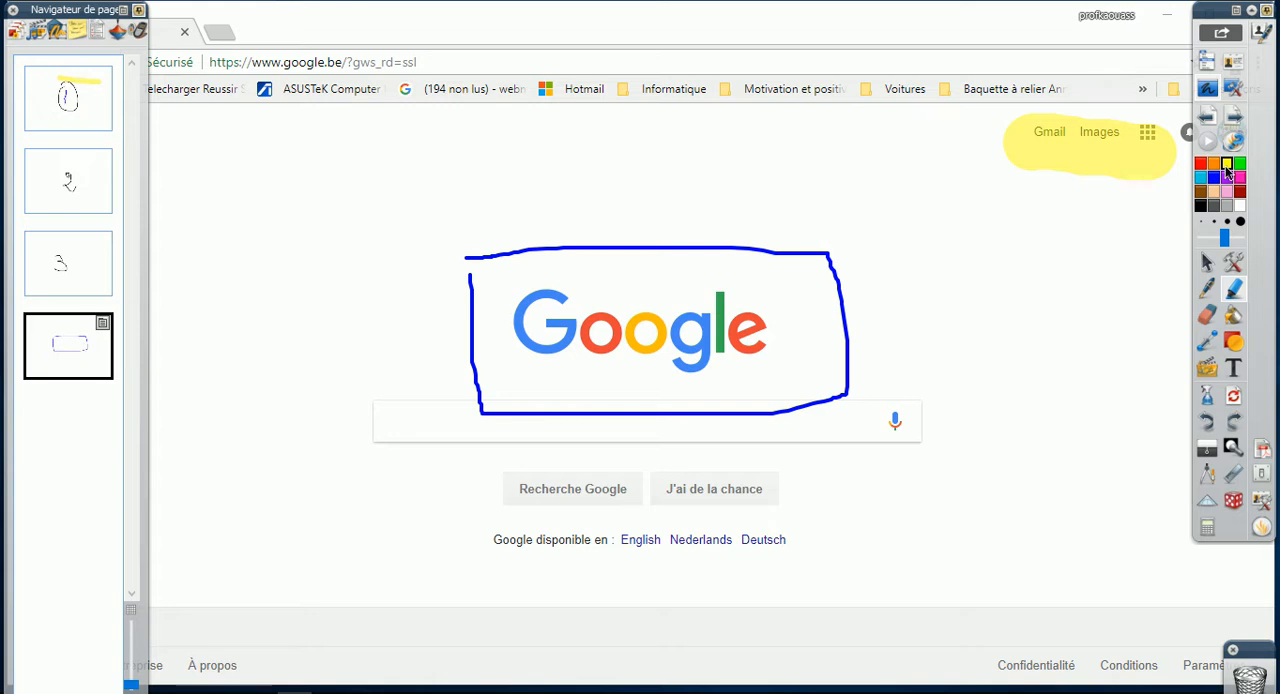
{"action": "left_click", "coordinate": [1233, 116]}
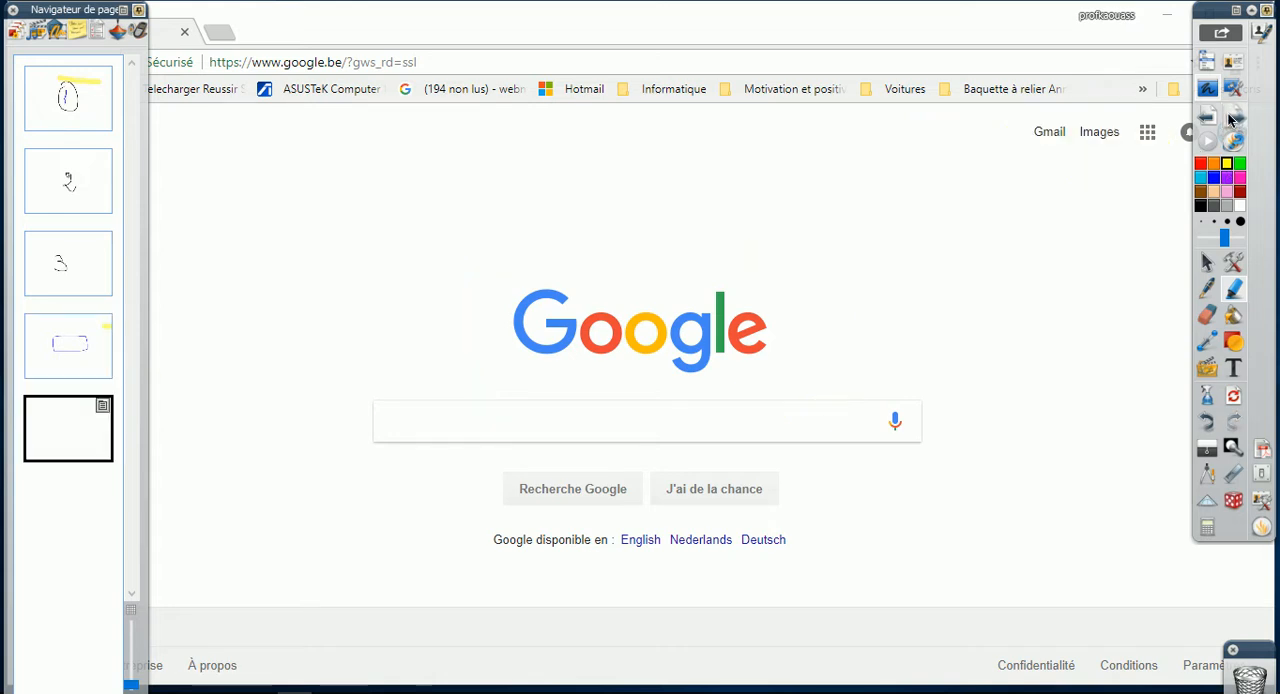
{"action": "left_click", "coordinate": [100, 350]}
{"action": "left_click", "coordinate": [70, 426]}
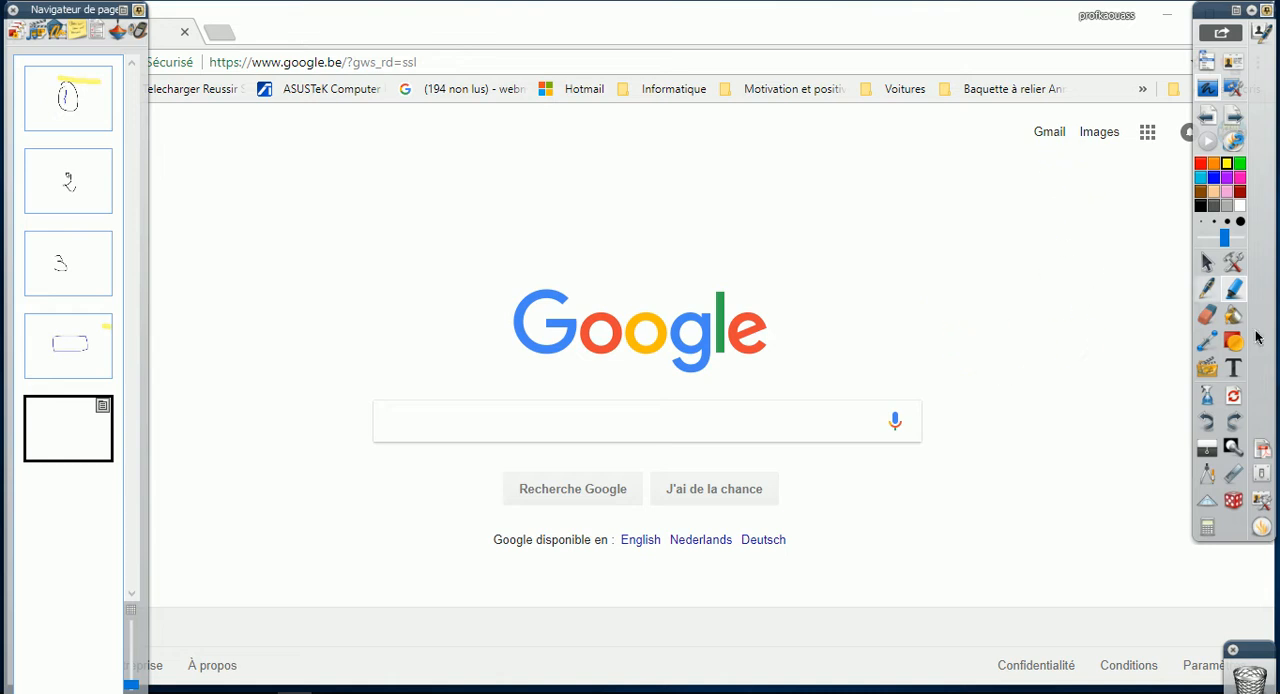
Using the selection tool, search Google Images for "montagne" and open the djuringa-juniors.fr mountain result
{"action": "left_click", "coordinate": [1209, 264]}
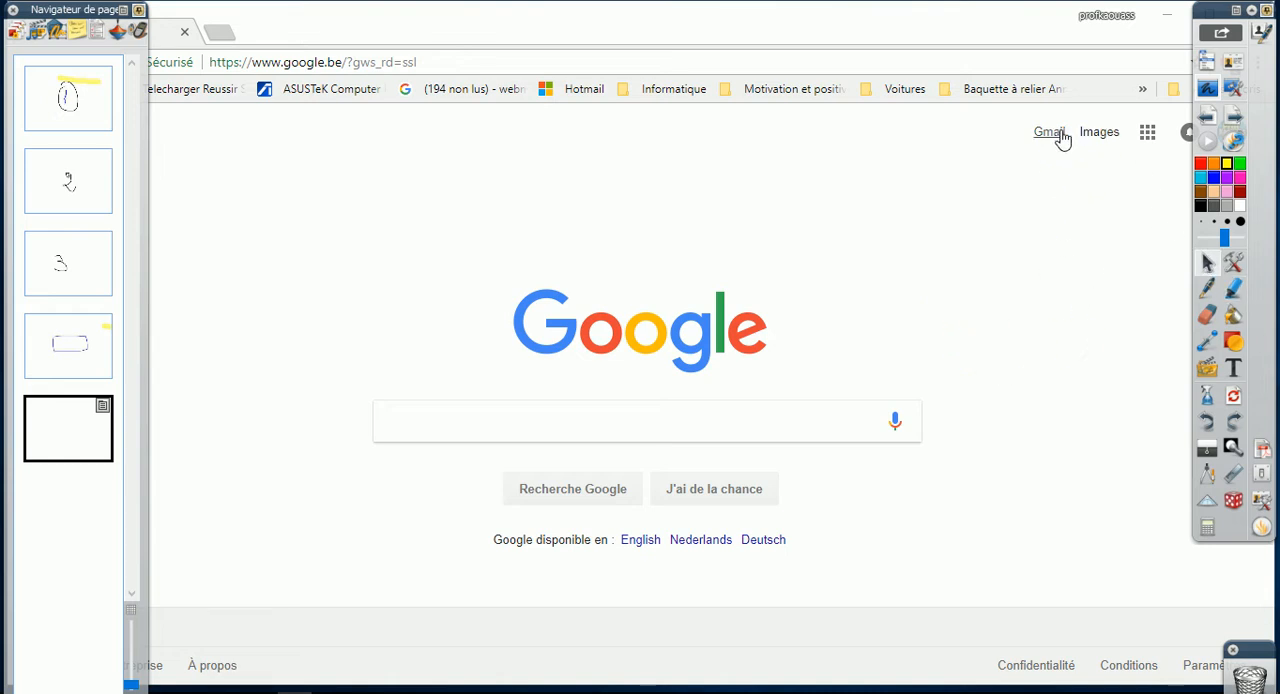
{"action": "left_click", "coordinate": [1098, 132]}
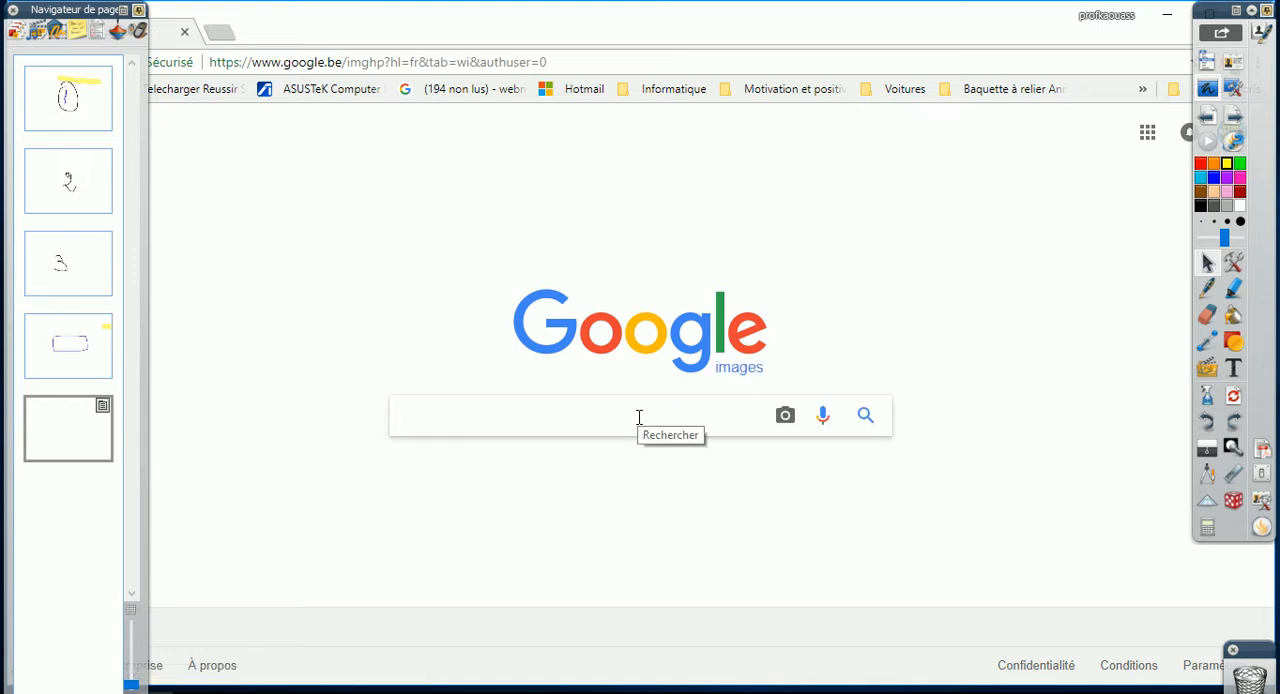
{"action": "type", "text": "montagne"}
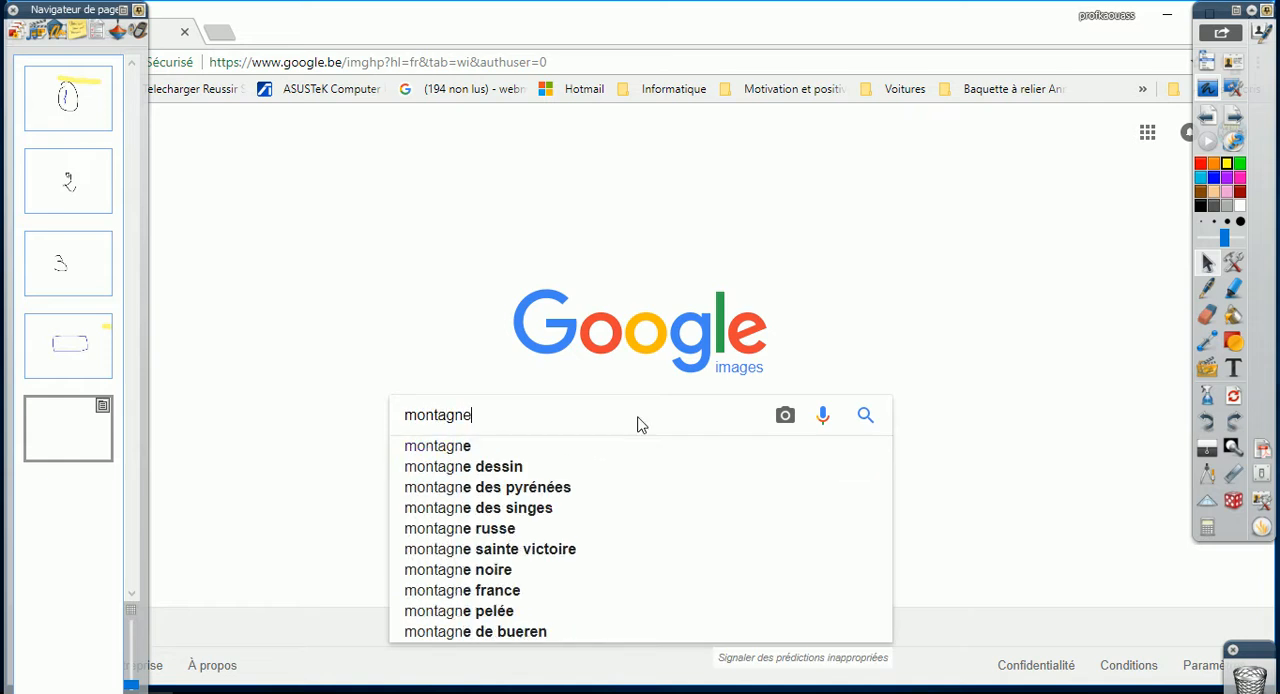
{"action": "key", "text": "Return"}
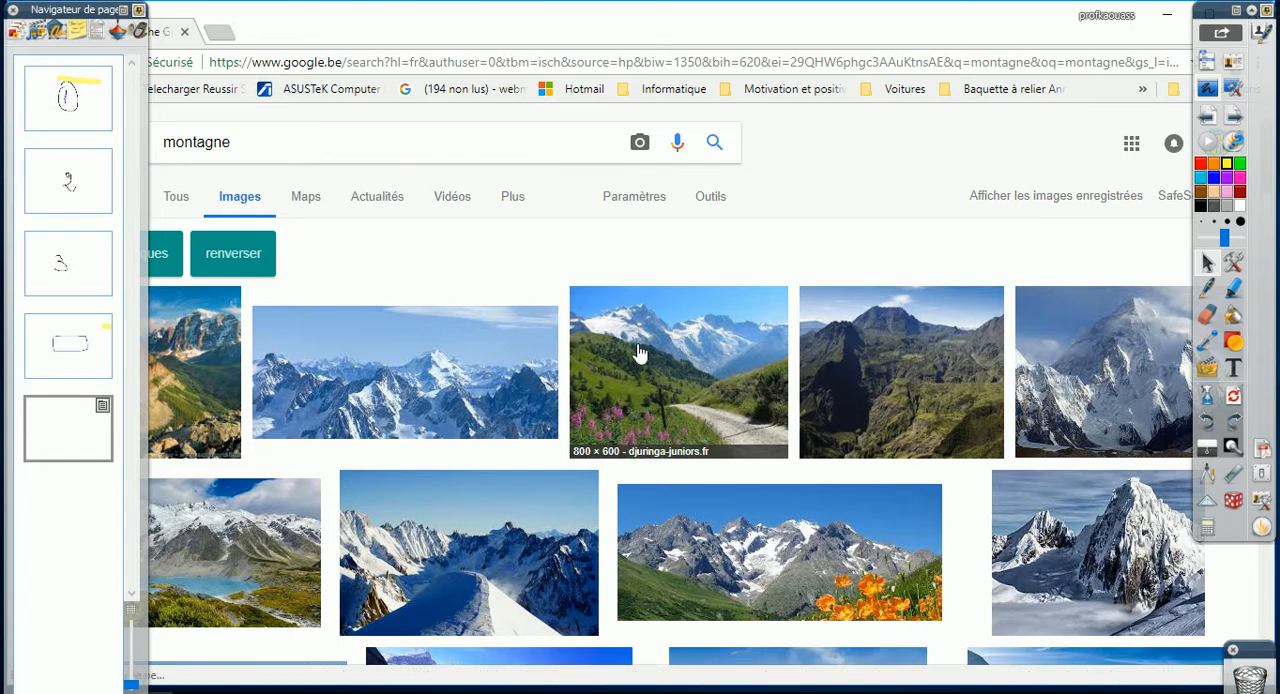
{"action": "left_click", "coordinate": [640, 354]}
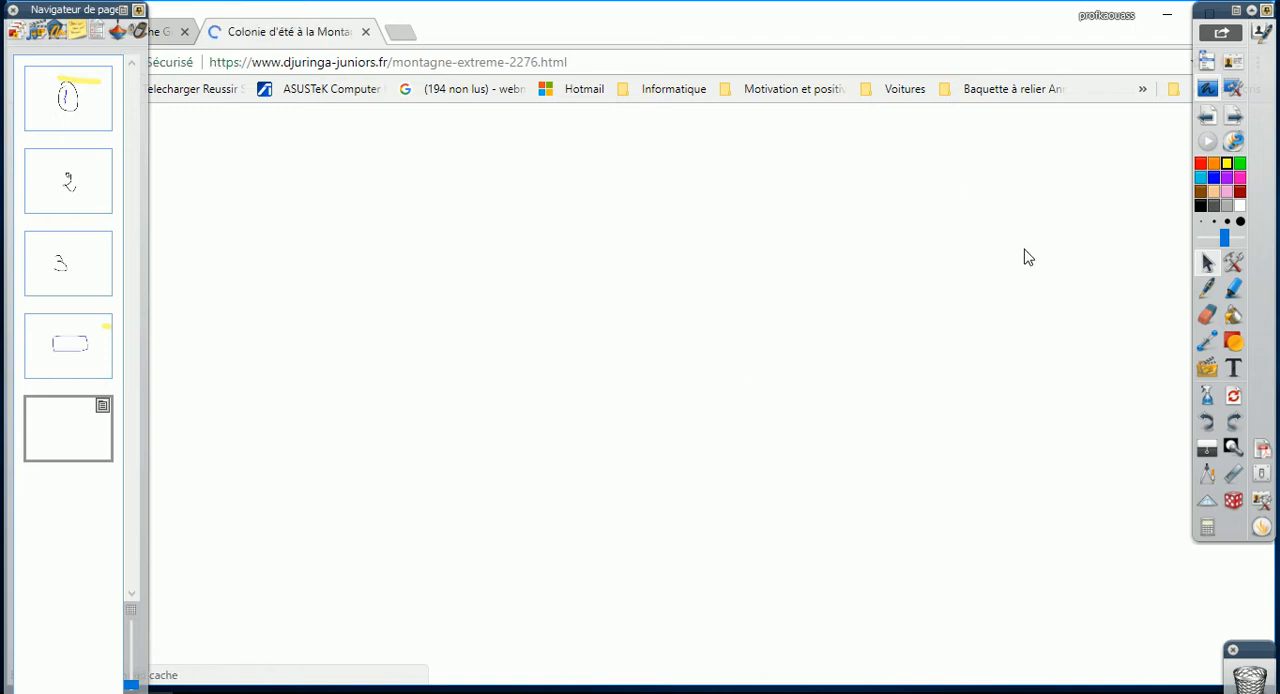
Leave desktop annotation mode, reopen the desktop paperboard once, and return to the main ActivInspire window
{"action": "left_click", "coordinate": [1213, 92]}
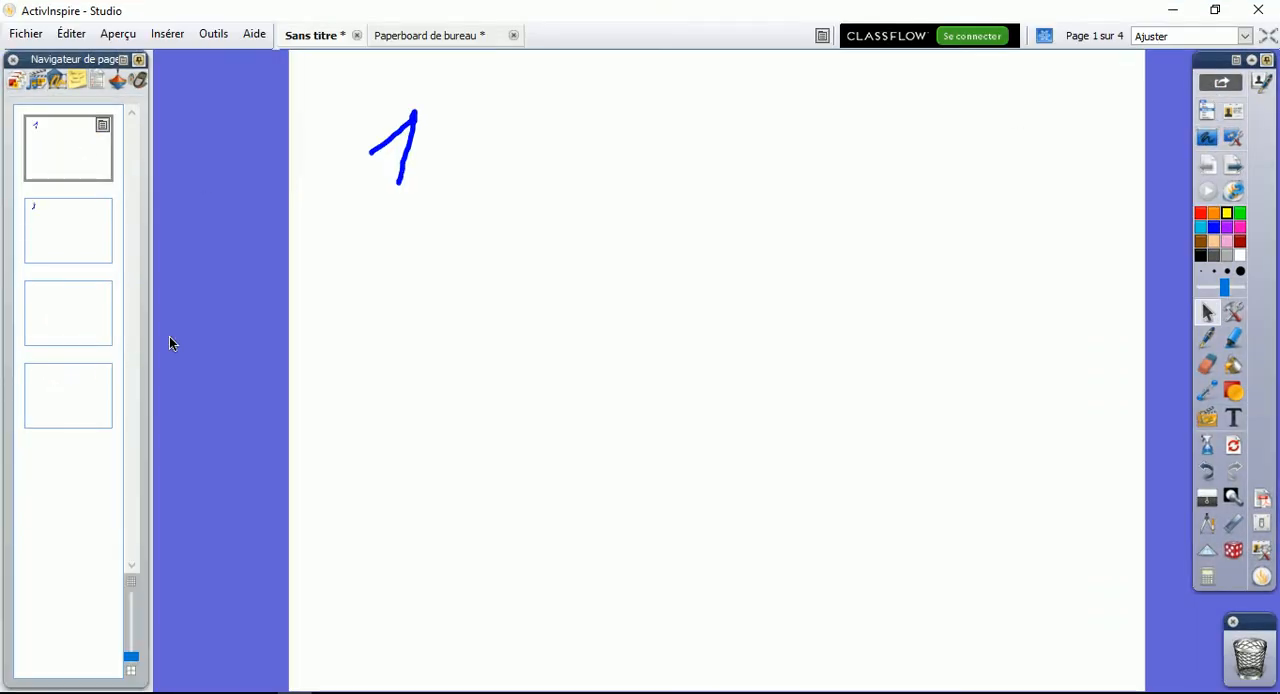
{"action": "left_click", "coordinate": [467, 36]}
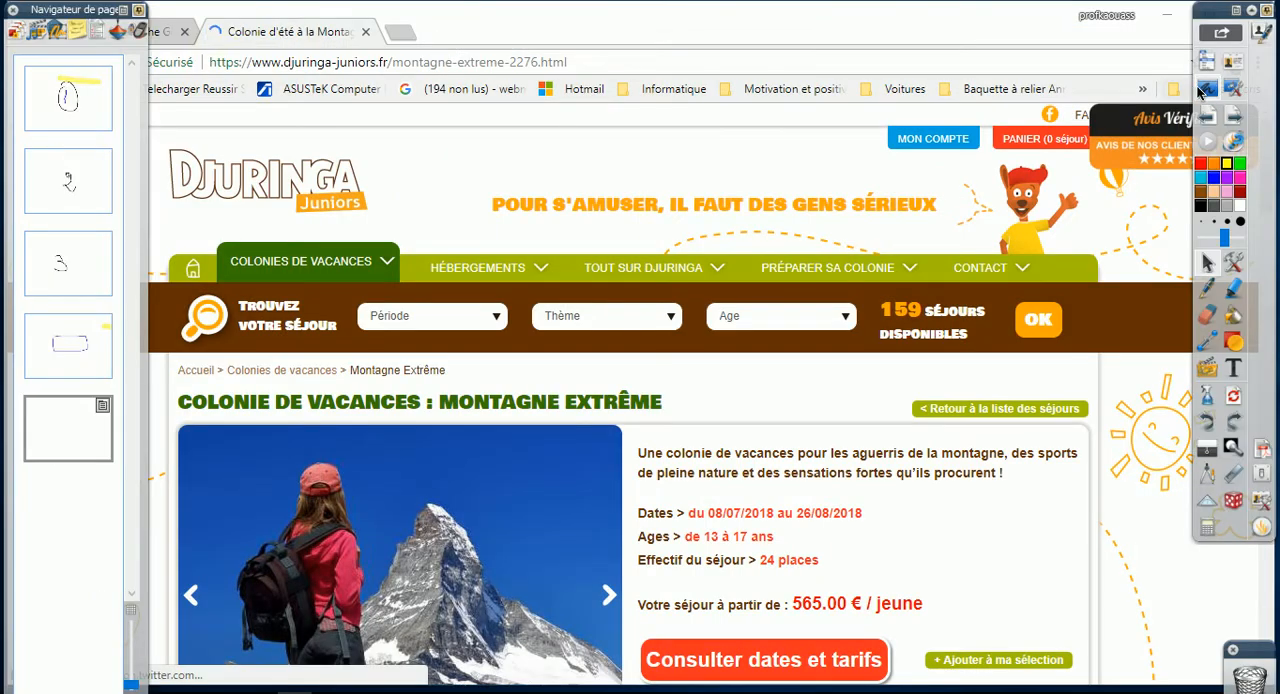
{"action": "left_click", "coordinate": [1207, 88]}
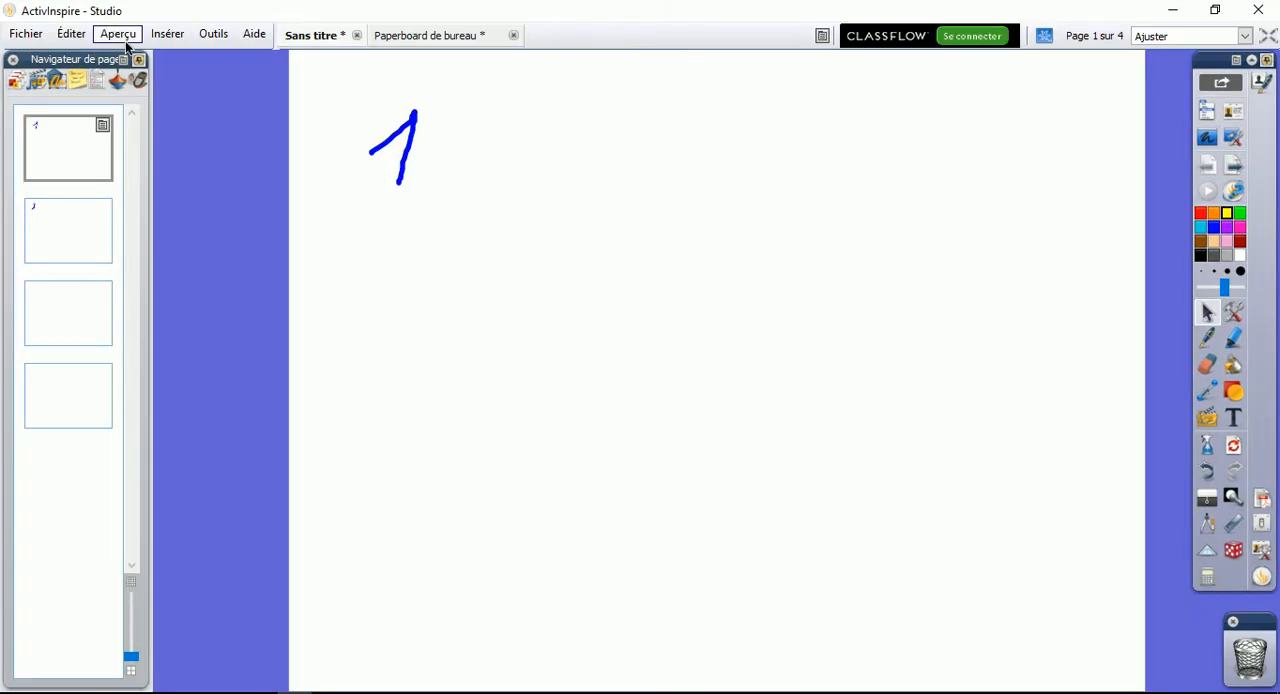
Create a new paperboard at the screen's size
{"action": "left_click", "coordinate": [25, 34]}
{"action": "mouse_move", "coordinate": [47, 88]}
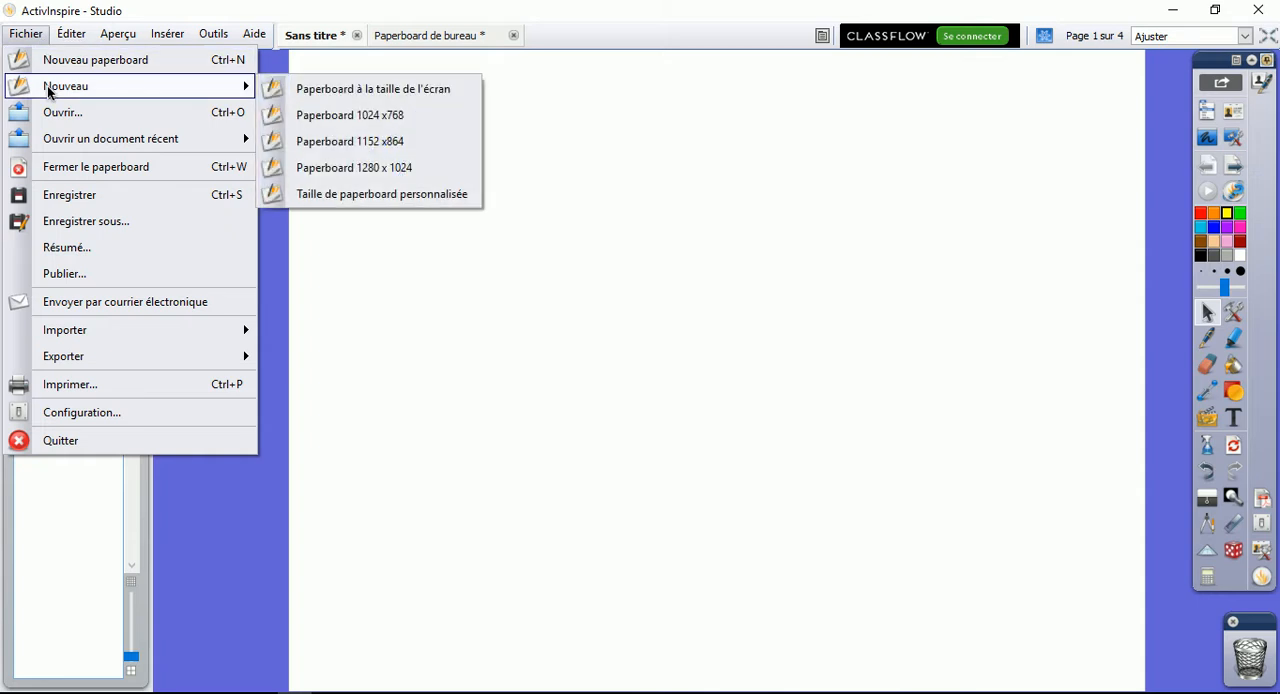
{"action": "left_click", "coordinate": [404, 95]}
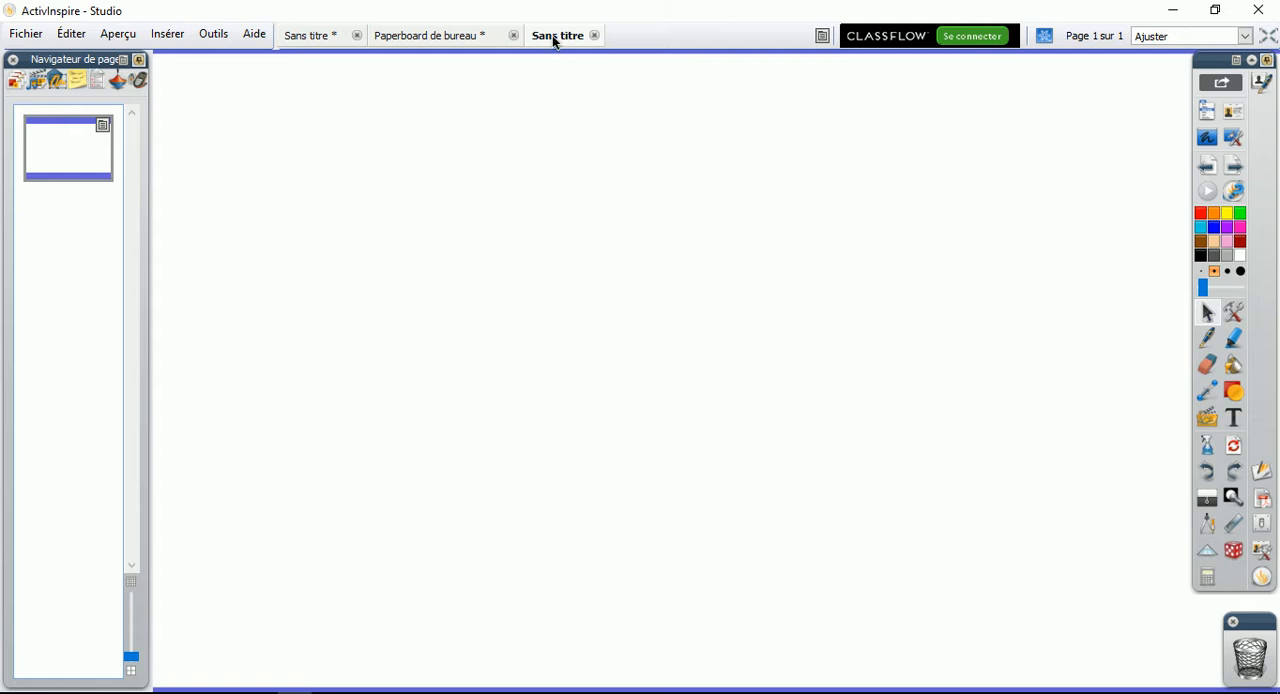
Try to save the new paperboard to the Bureau folder as Lecon.flipchart
{"action": "left_click", "coordinate": [25, 34]}
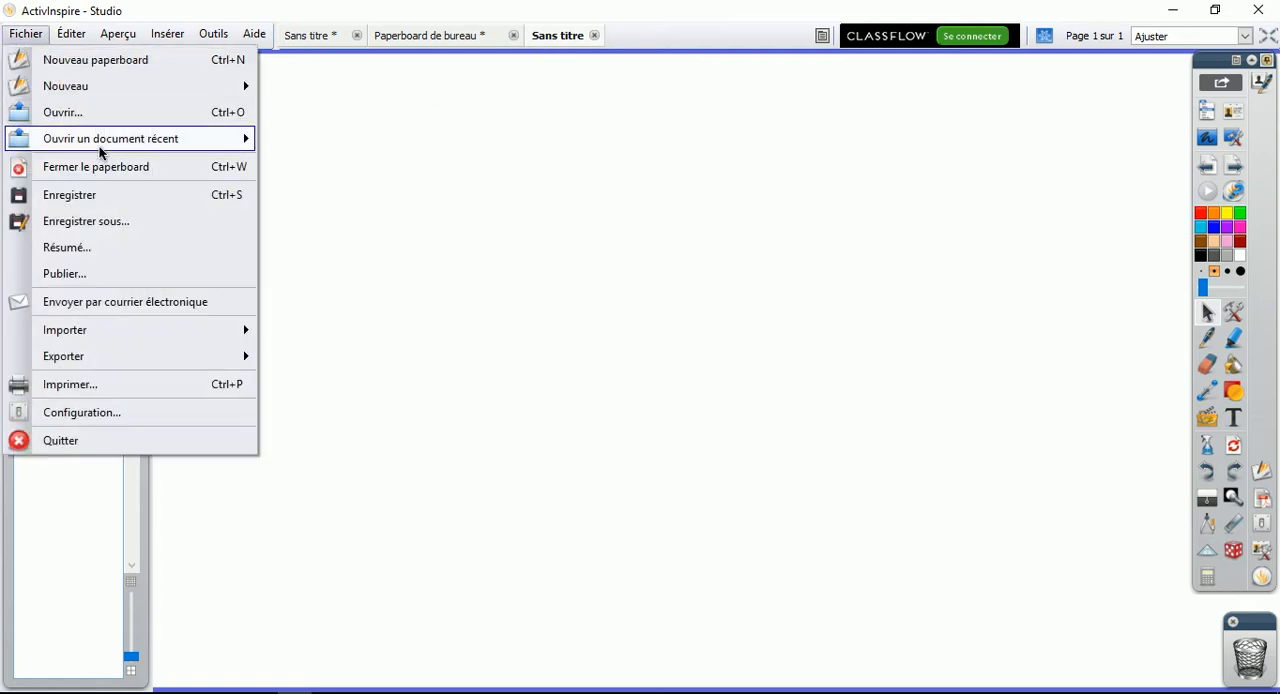
{"action": "left_click", "coordinate": [115, 206]}
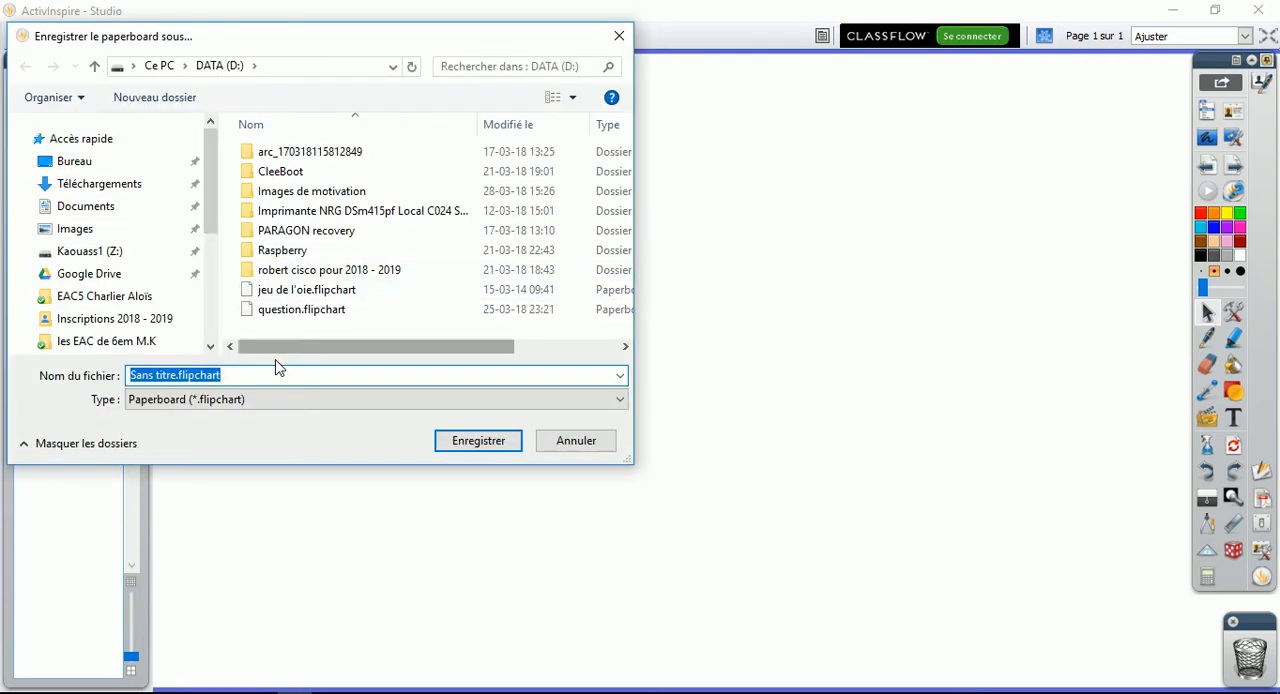
{"action": "left_click", "coordinate": [66, 155]}
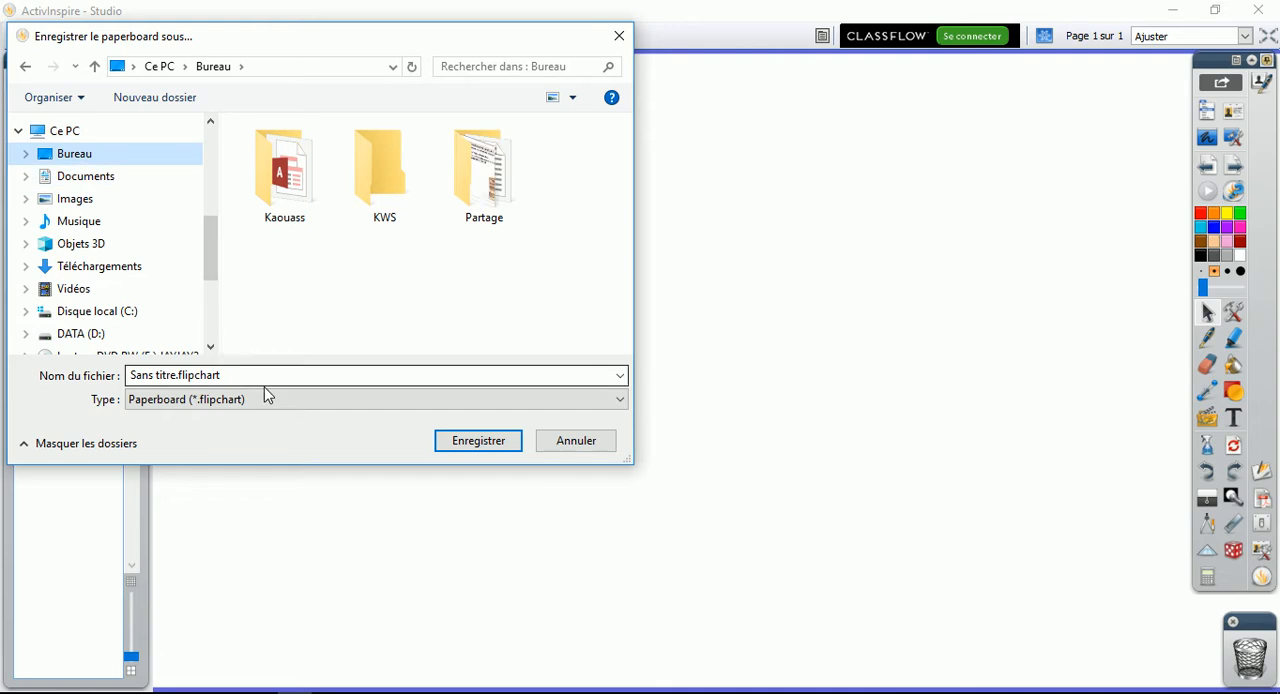
{"action": "left_click", "coordinate": [266, 375]}
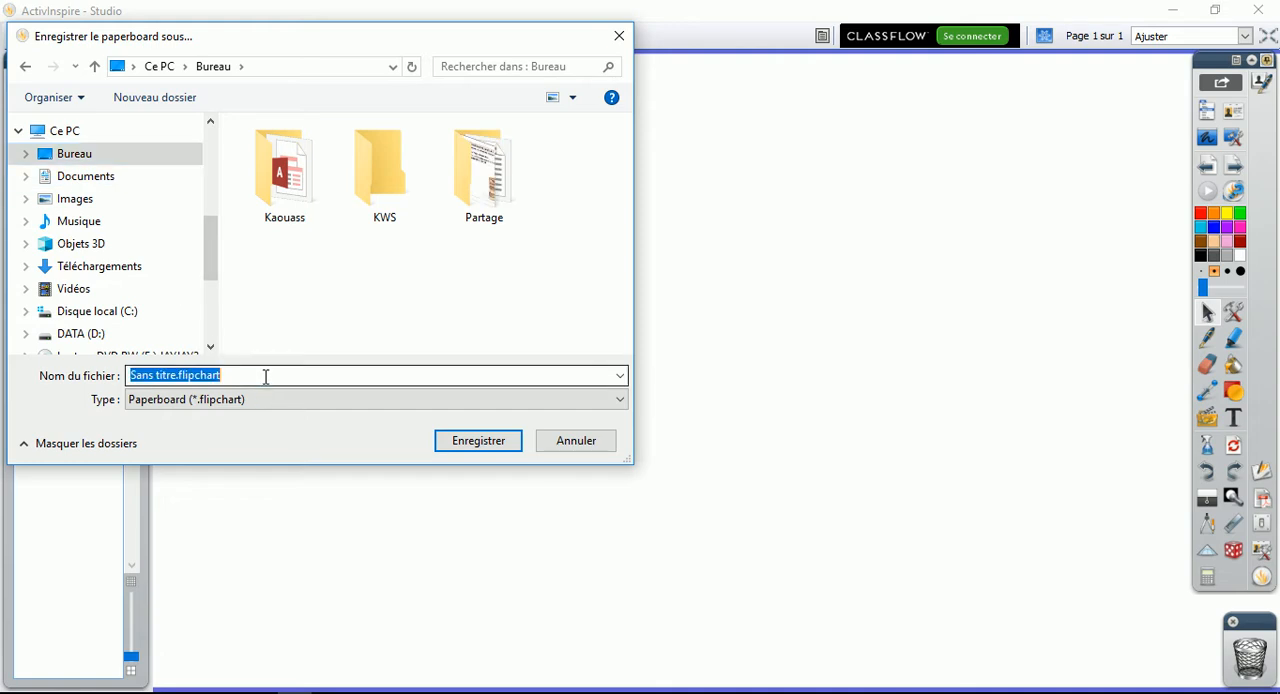
{"action": "left_click", "coordinate": [173, 375]}
{"action": "left_click_drag", "start_coordinate": [173, 375], "coordinate": [3, 370]}
{"action": "key", "text": "BackSpace"}
{"action": "type", "text": "LEco"}
{"action": "key", "text": "BackSpace"}
{"action": "key", "text": "BackSpace"}
{"action": "key", "text": "BackSpace"}
{"action": "type", "text": "econ"}
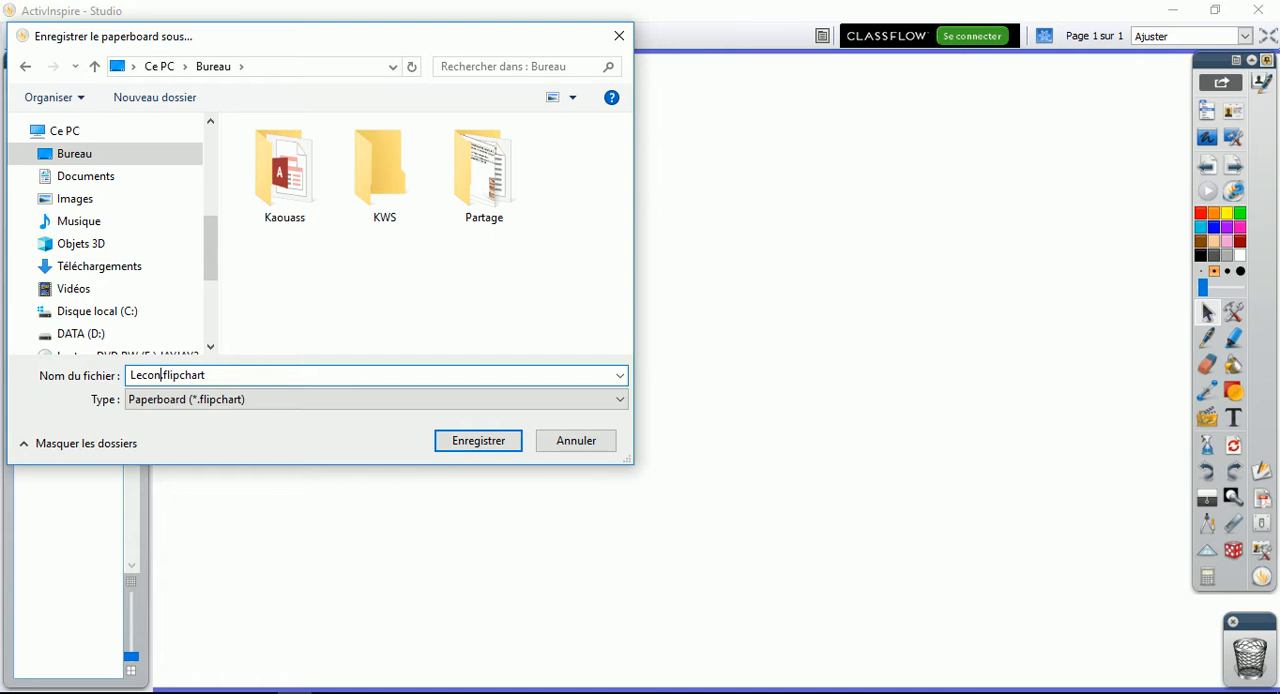
{"action": "key", "text": "Return"}
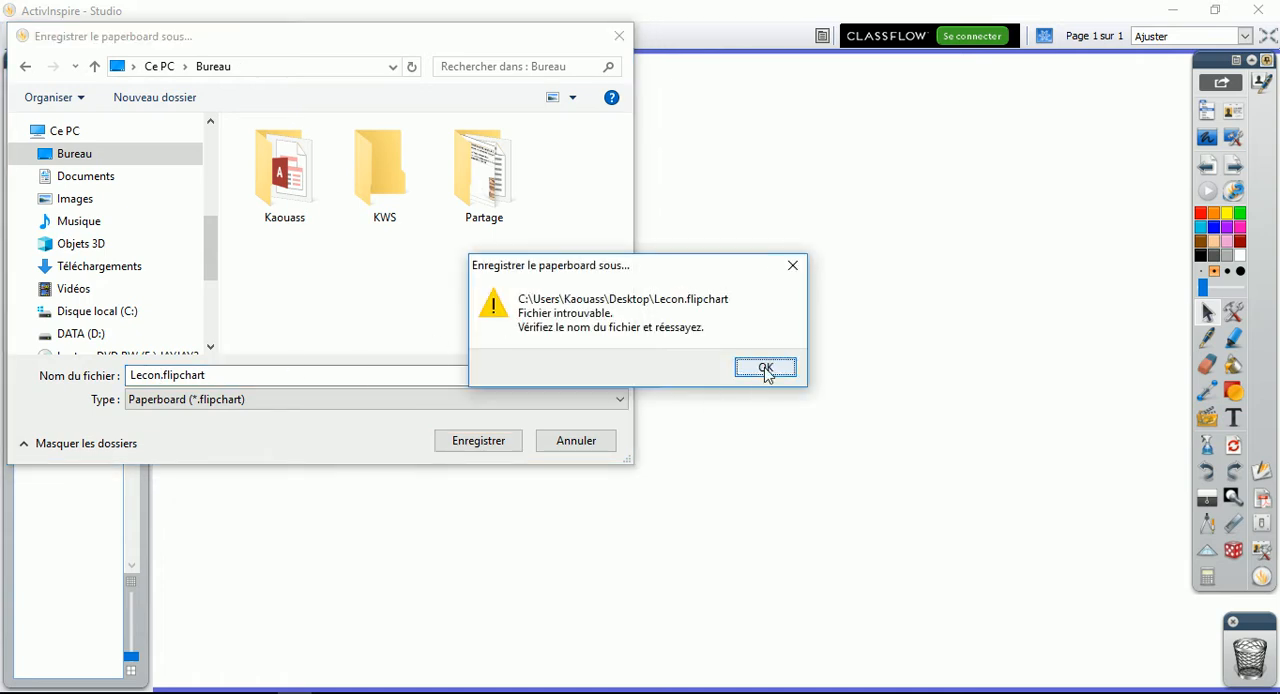
{"action": "left_click", "coordinate": [780, 381]}
Retry saving the paperboard in the Bureau folder under the names Lecon2.flipchart and Lecon5.flipchart
{"action": "left_click", "coordinate": [163, 375]}
{"action": "type", "text": "2"}
{"action": "key", "text": "Return"}
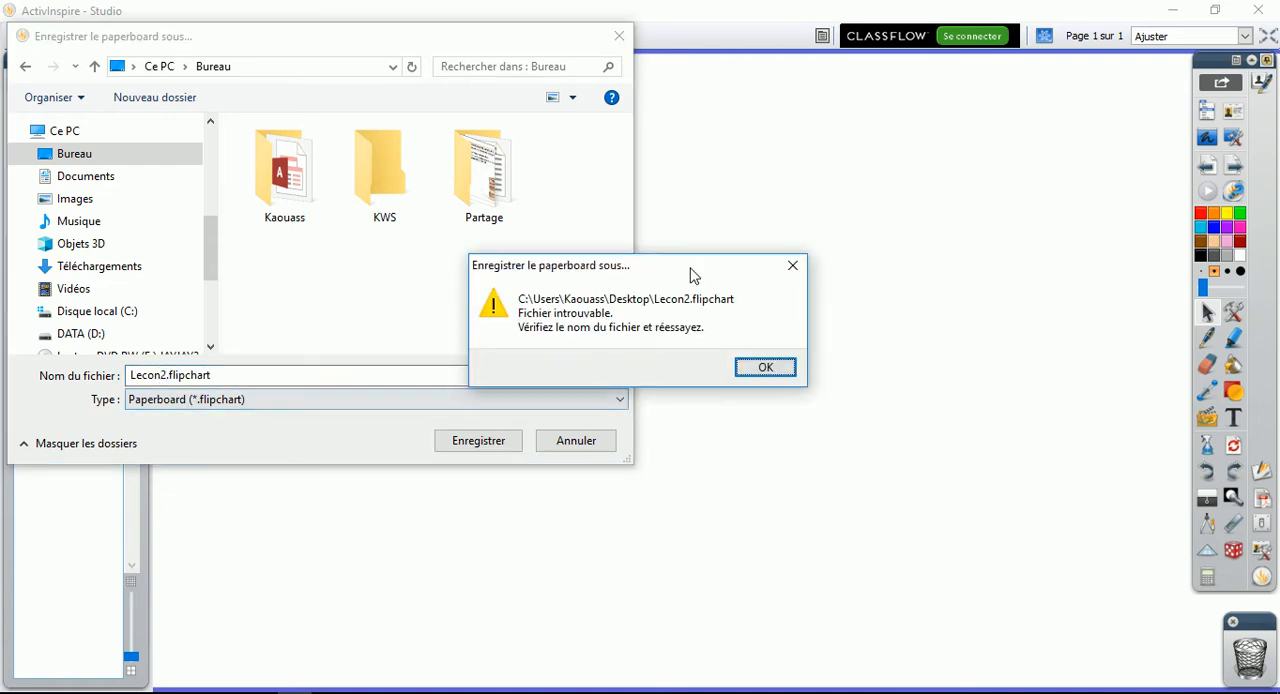
{"action": "key", "text": "Return"}
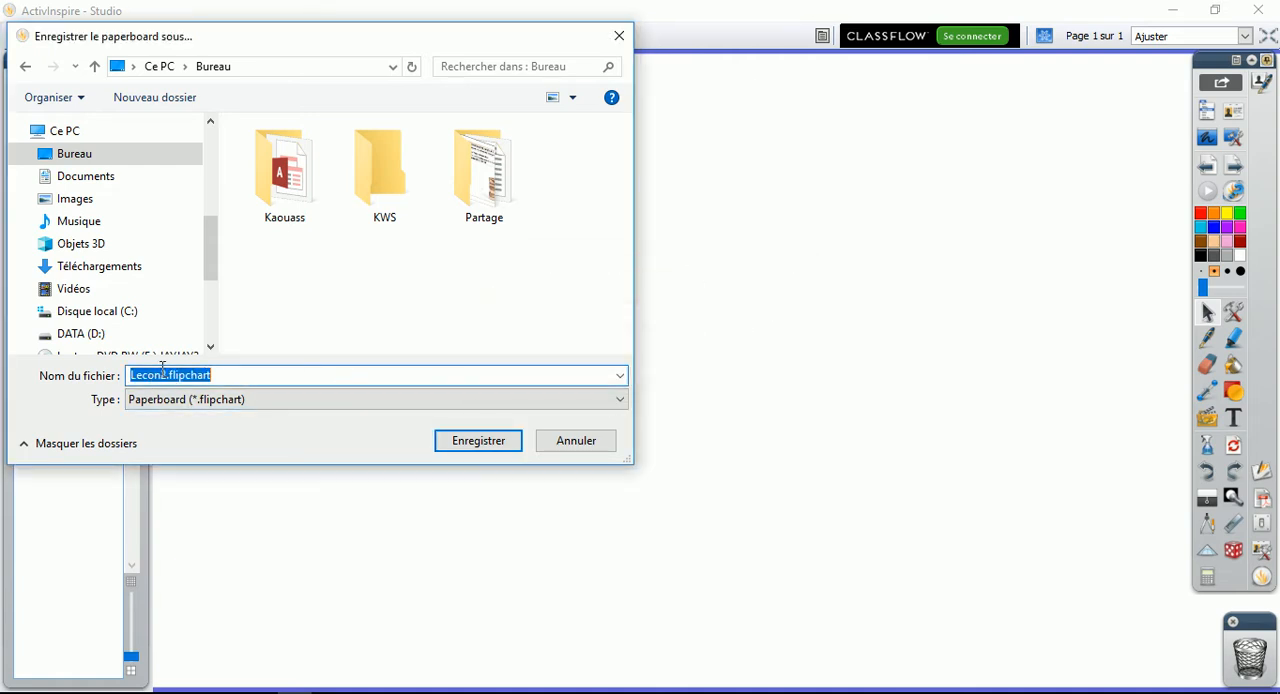
{"action": "left_click", "coordinate": [168, 375]}
{"action": "key", "text": "BackSpace"}
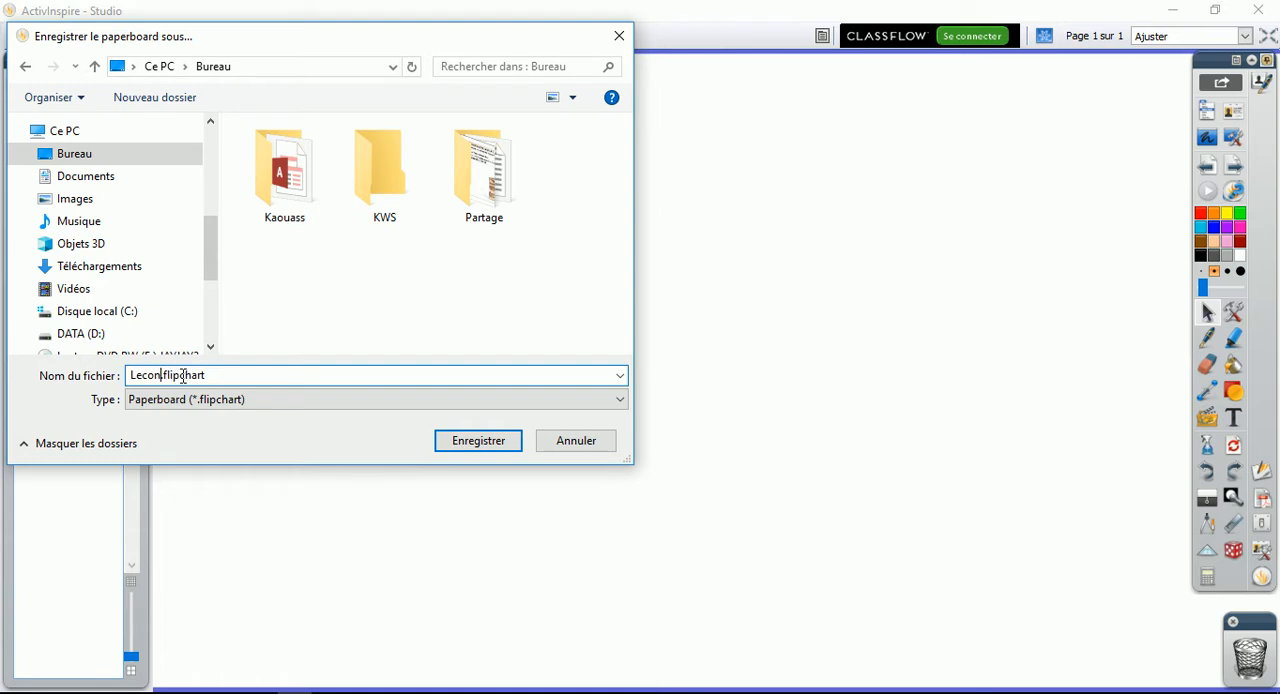
{"action": "type", "text": "5"}
{"action": "key", "text": "Return"}
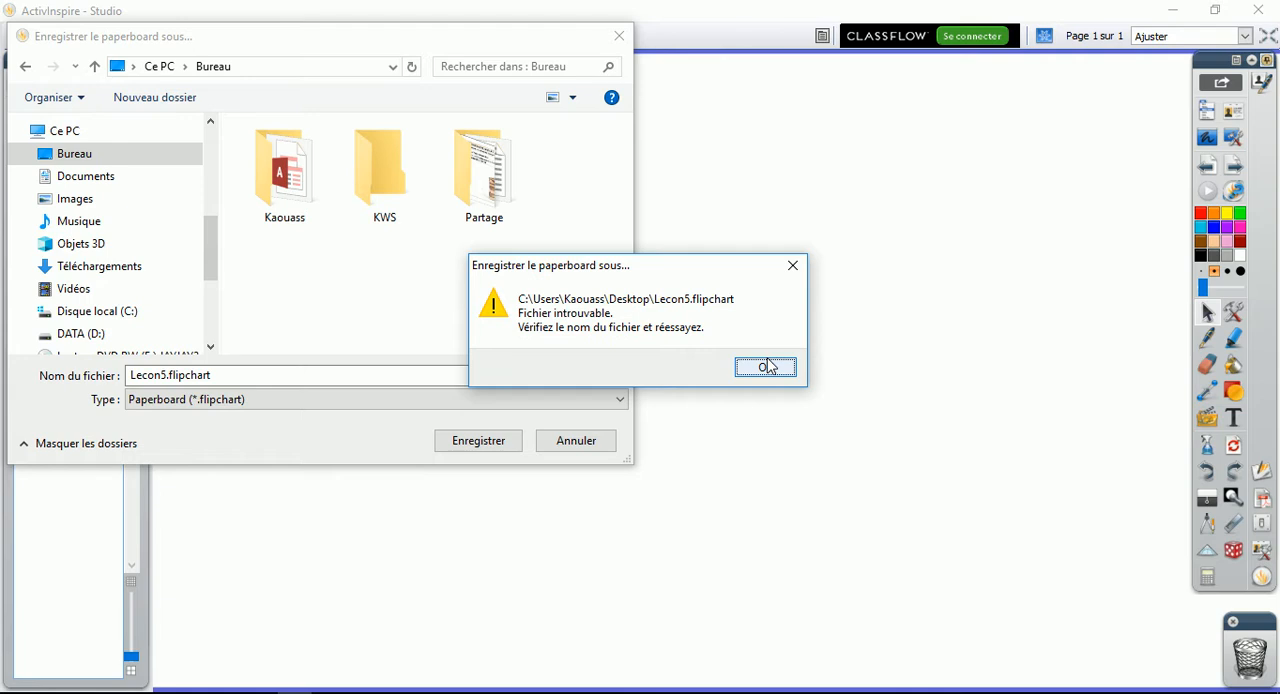
{"action": "left_click", "coordinate": [765, 368]}
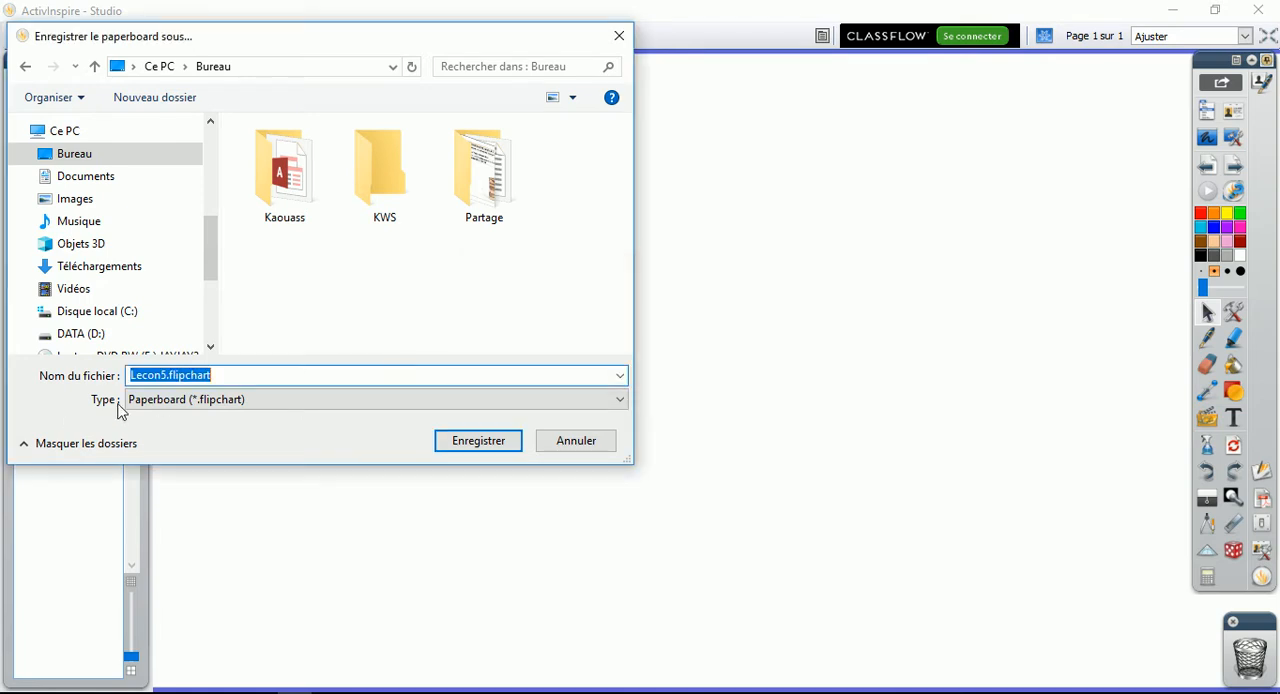
Try to save the paperboard in the Bureau folder as test.flipchart, then cancel the save
{"action": "type", "text": "test.flipchart"}
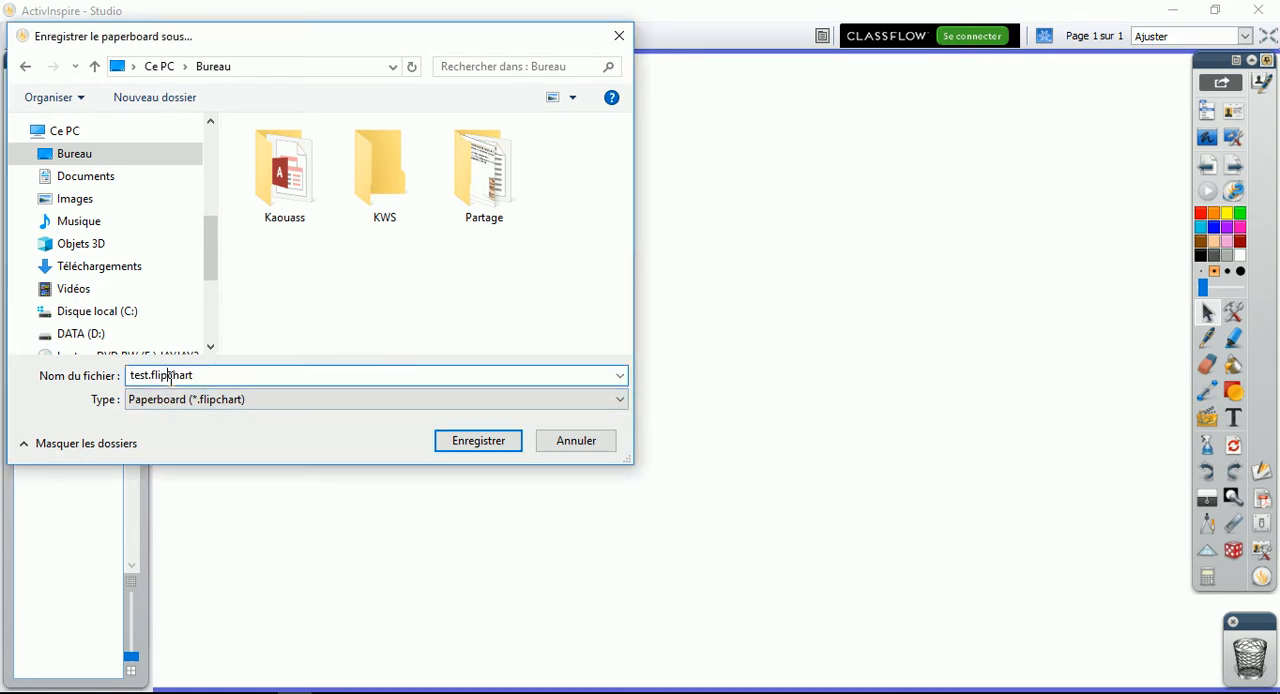
{"action": "left_click", "coordinate": [455, 445]}
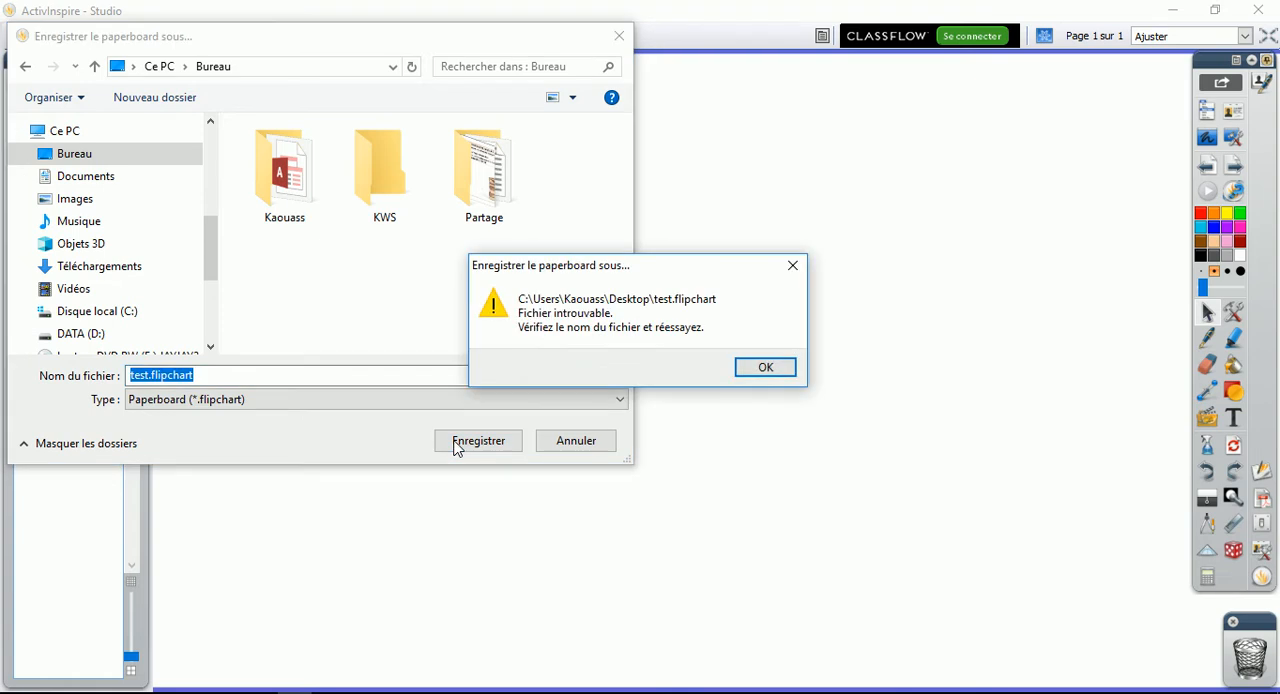
{"action": "left_click", "coordinate": [765, 368]}
{"action": "left_click", "coordinate": [585, 445]}
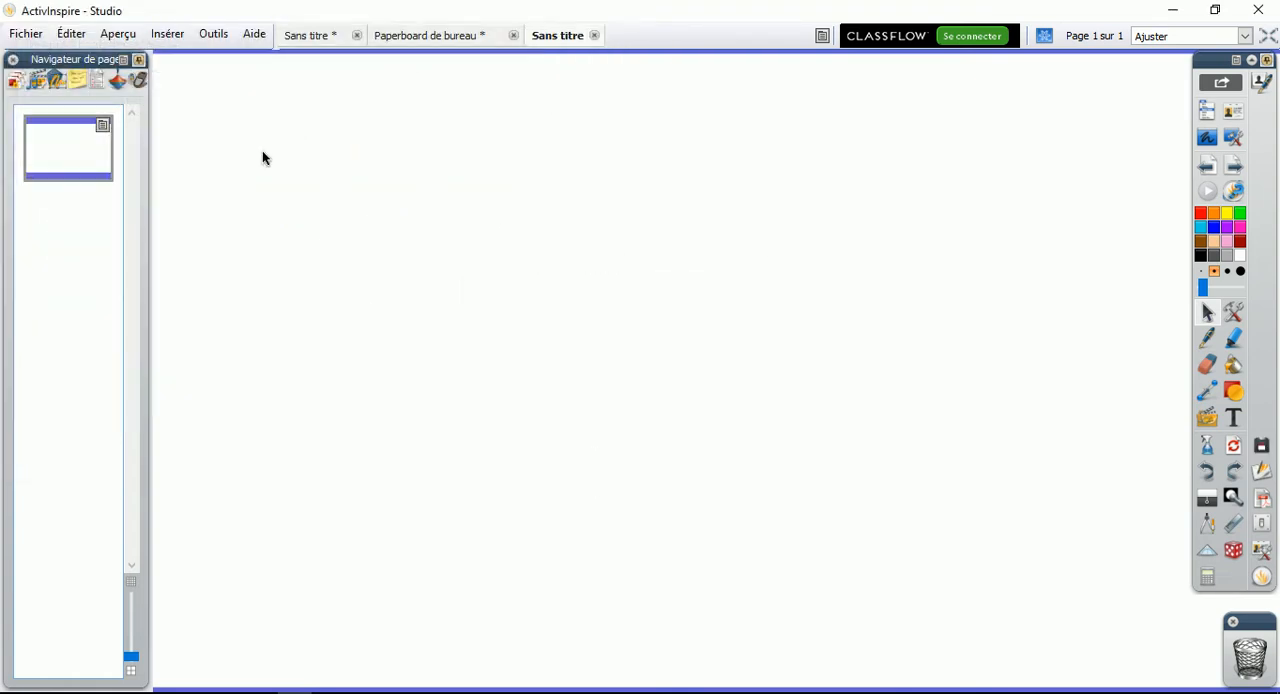
Save the new paperboard on the DATA (D:) drive as lecon1.flipchart
{"action": "left_click", "coordinate": [20, 34]}
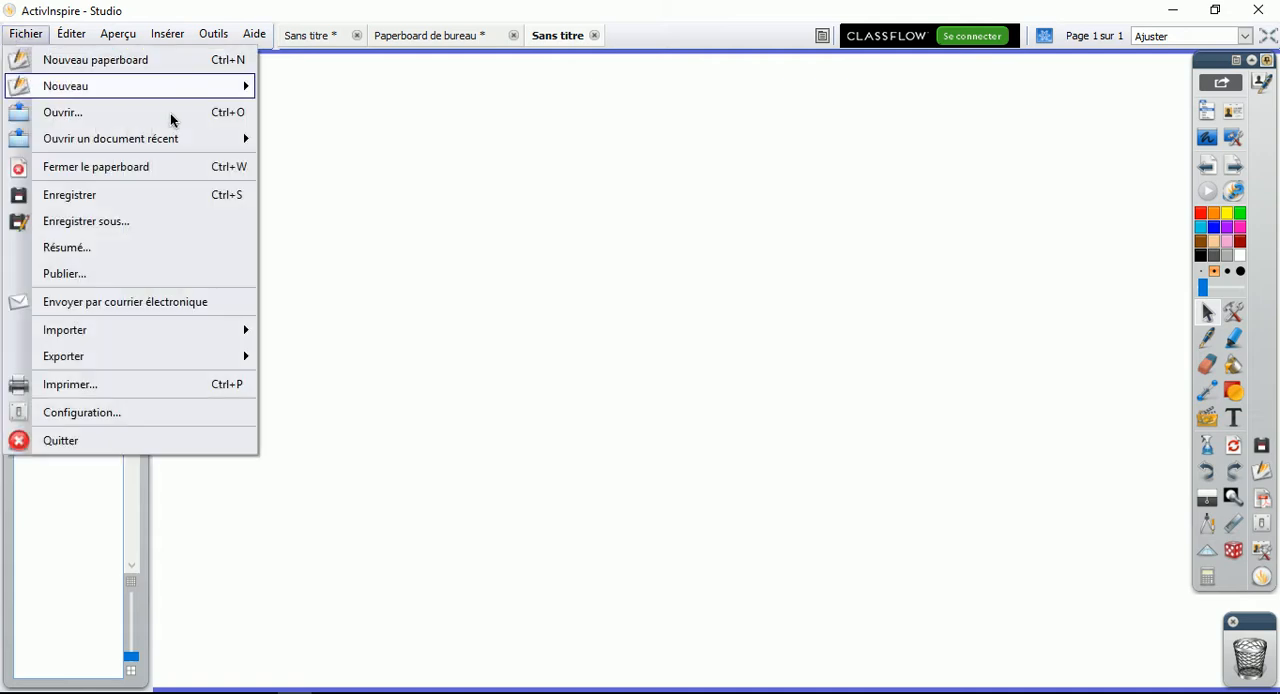
{"action": "left_click", "coordinate": [103, 206]}
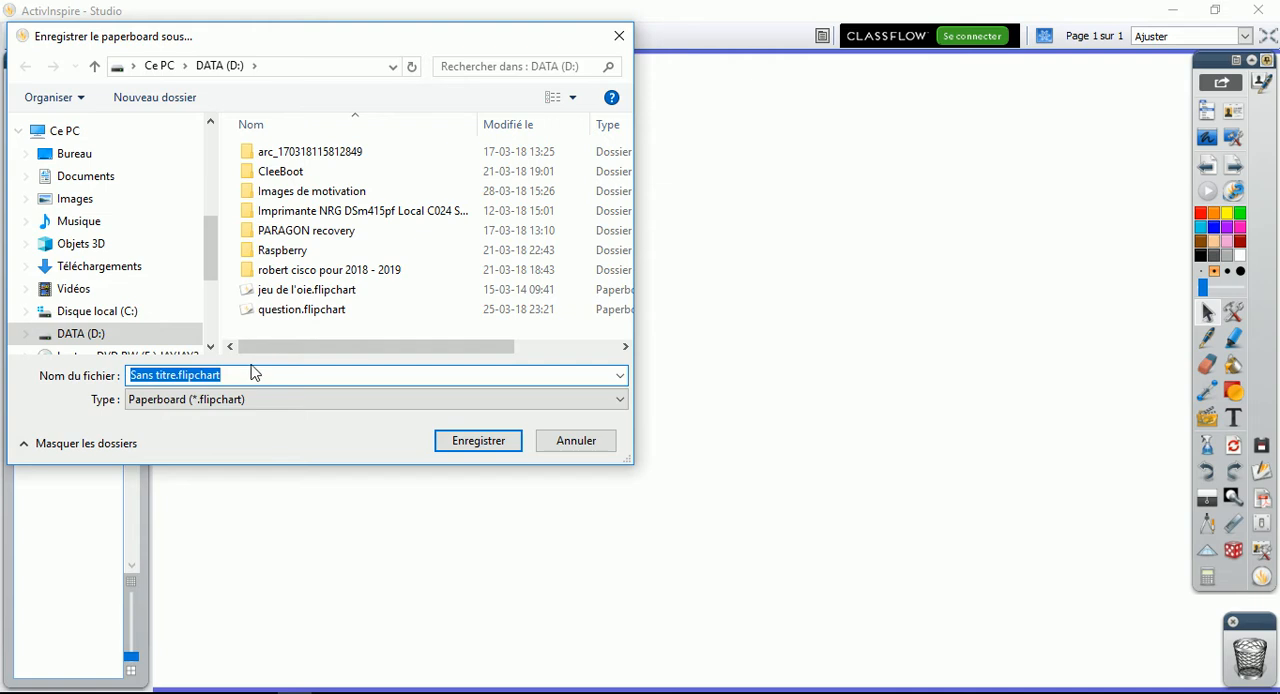
{"action": "left_click_drag", "start_coordinate": [176, 376], "coordinate": [79, 372]}
{"action": "type", "text": "lecon1"}
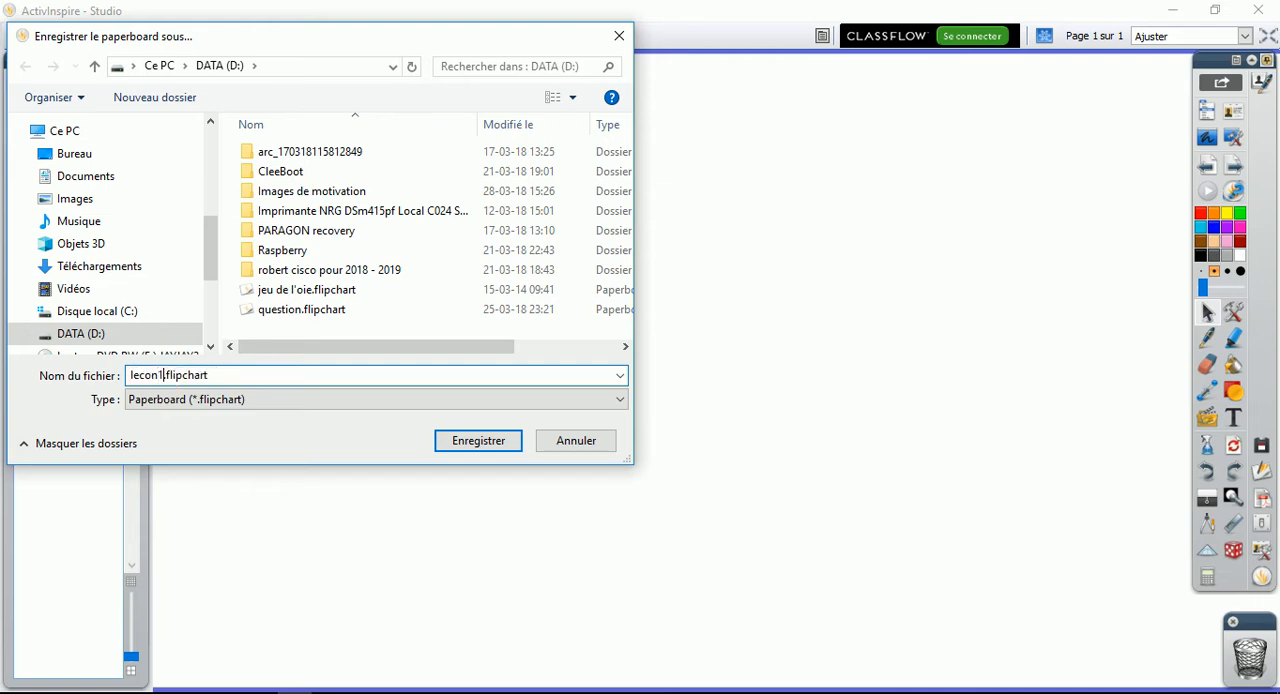
{"action": "key", "text": "Return"}
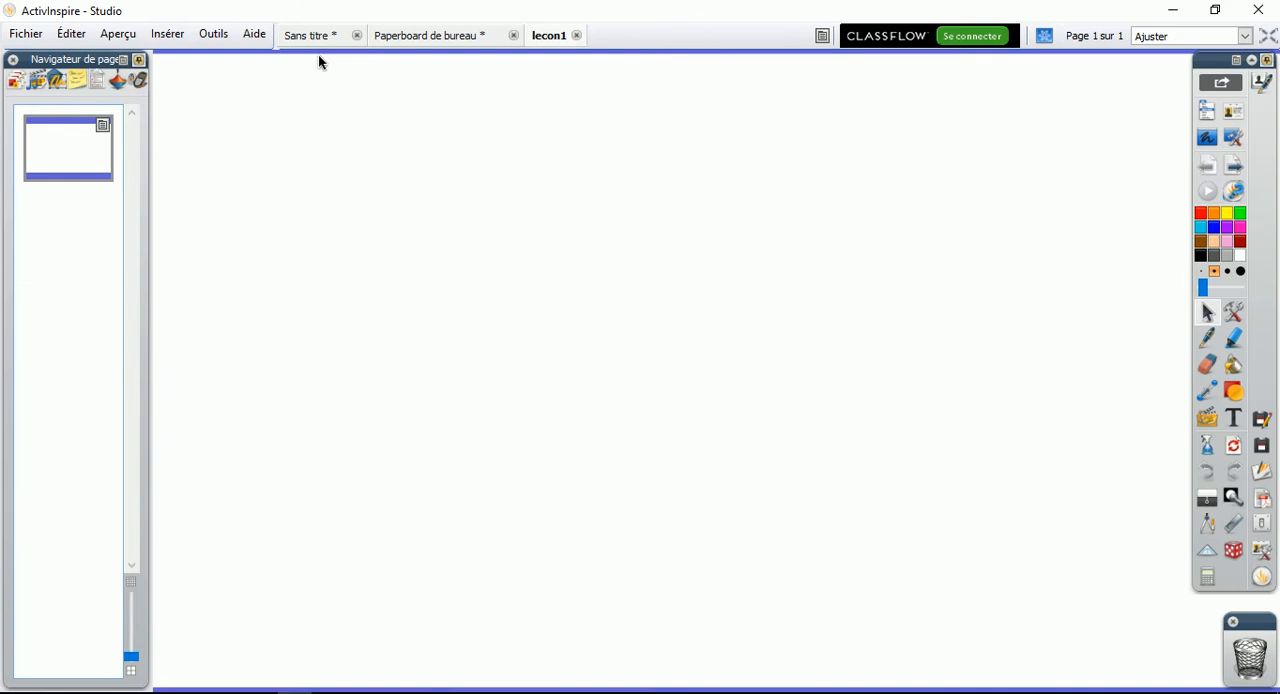
Close the desktop paperboard without saving its changes and bring the lecon1 paperboard to the front
{"action": "left_click", "coordinate": [312, 36]}
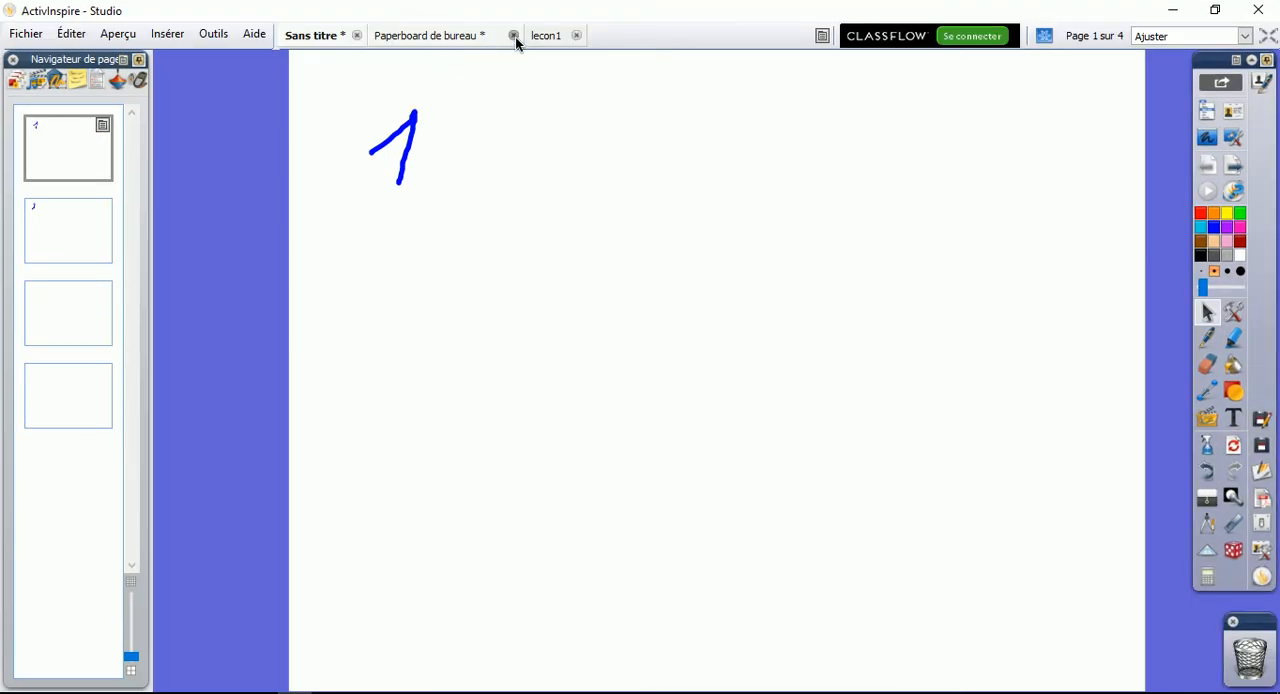
{"action": "left_click", "coordinate": [514, 36]}
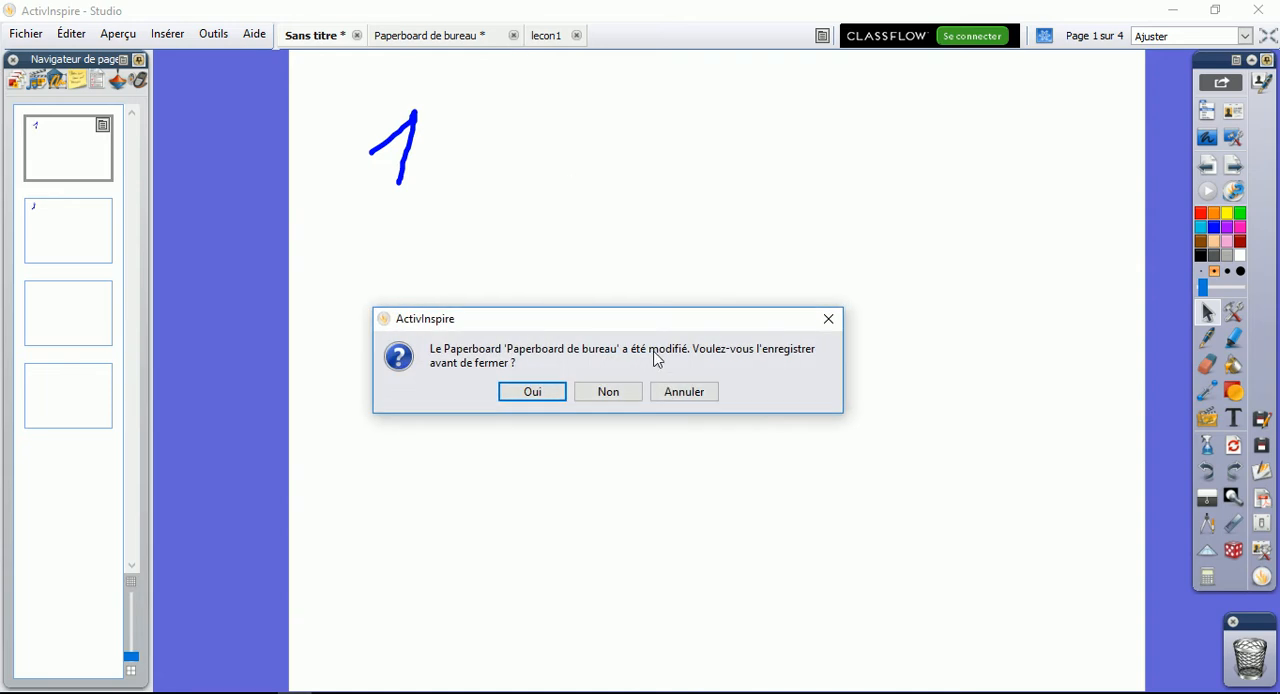
{"action": "left_click", "coordinate": [612, 391]}
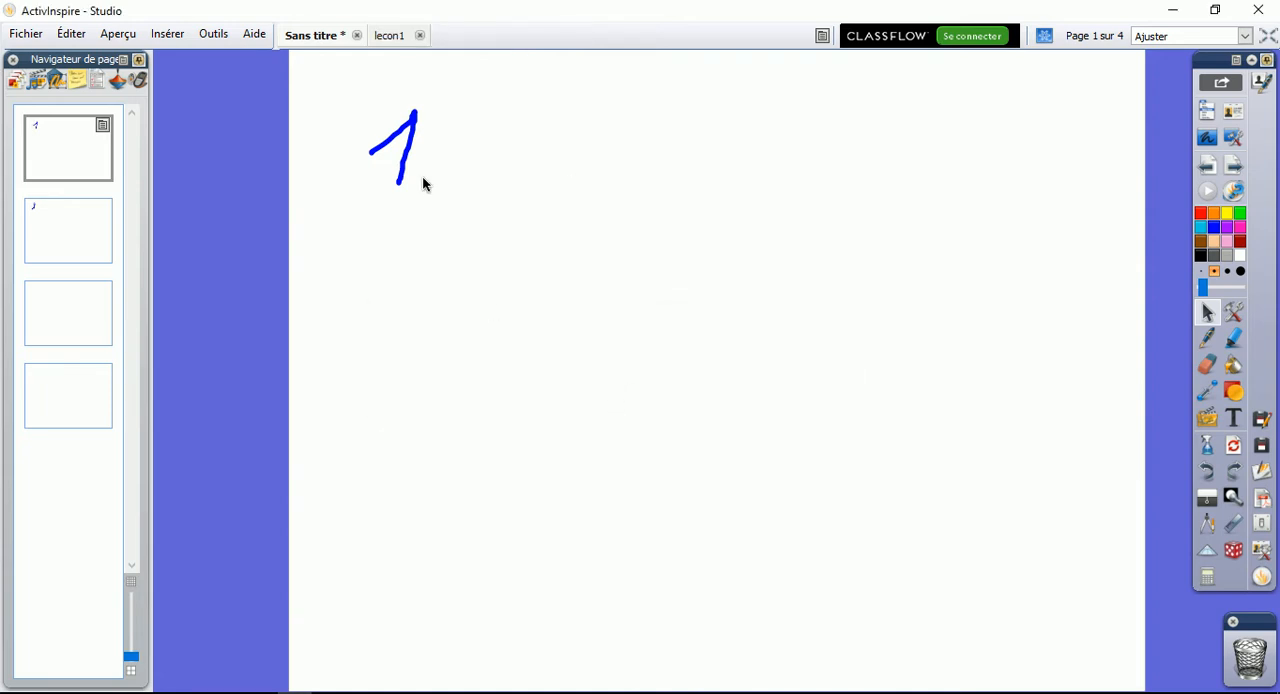
{"action": "left_click", "coordinate": [381, 40]}
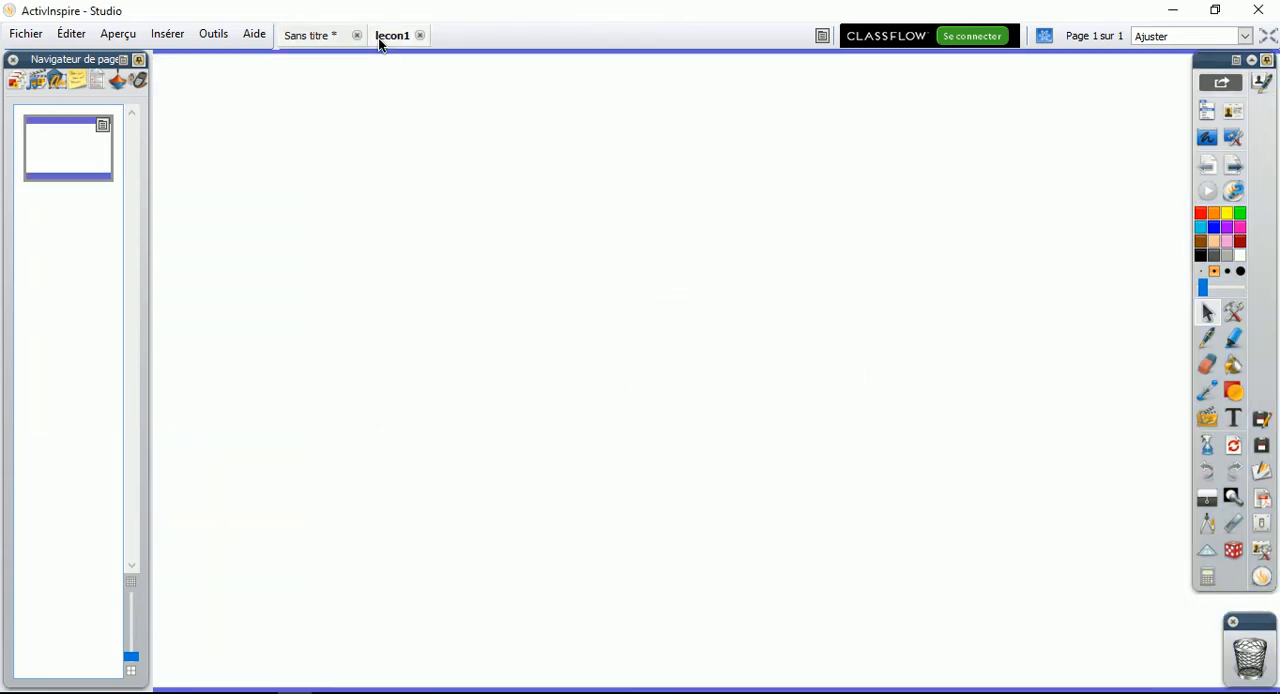
Start a PDF import and choose the Le raid V7 PDF from the les EAC de 6em folder
{"action": "left_click", "coordinate": [24, 36]}
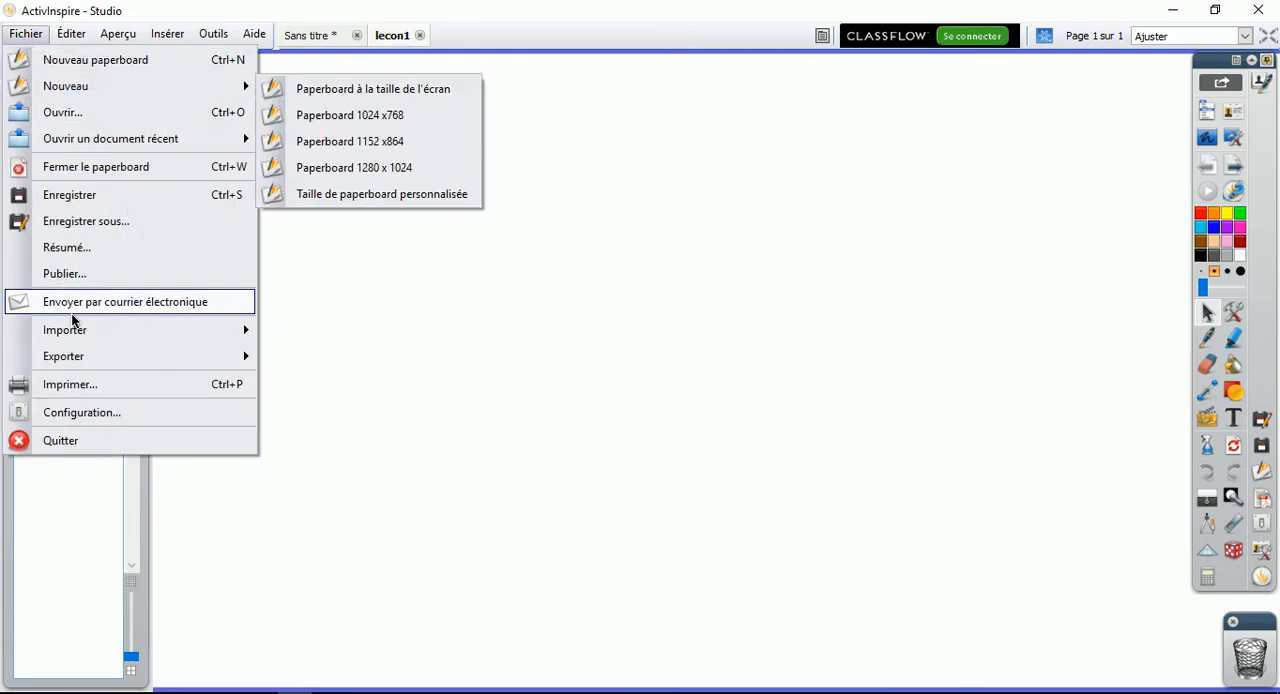
{"action": "mouse_move", "coordinate": [100, 332]}
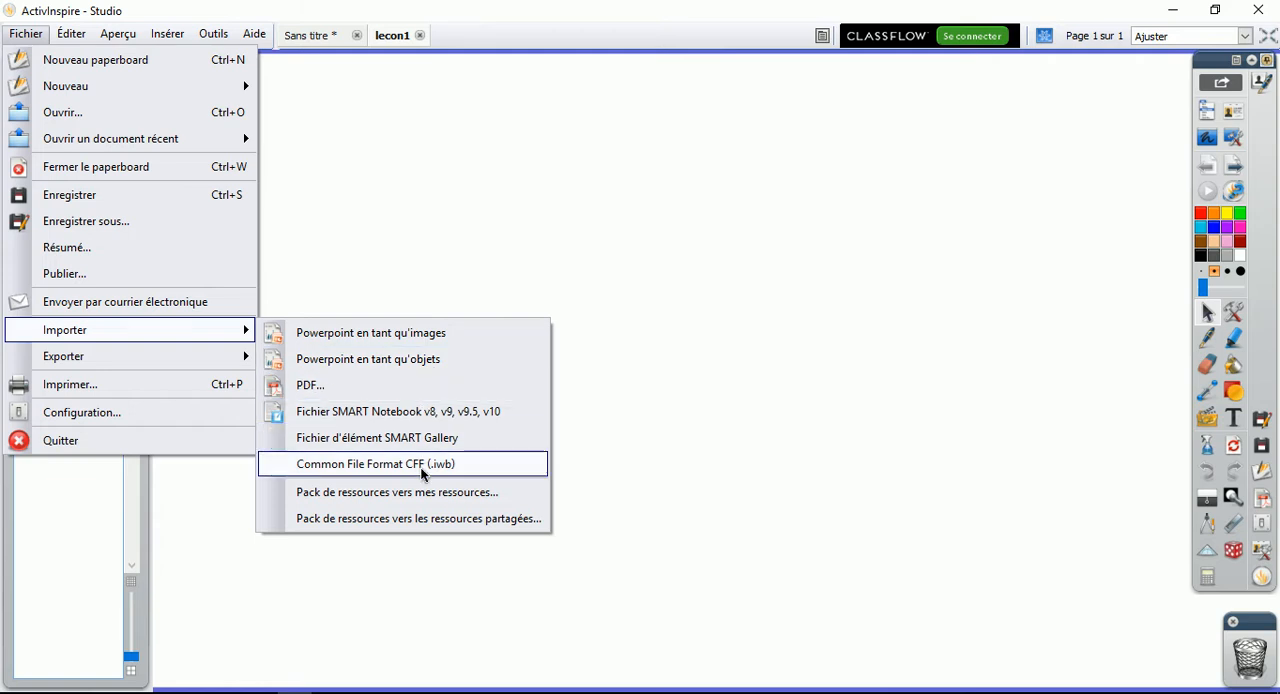
{"action": "left_click", "coordinate": [303, 384]}
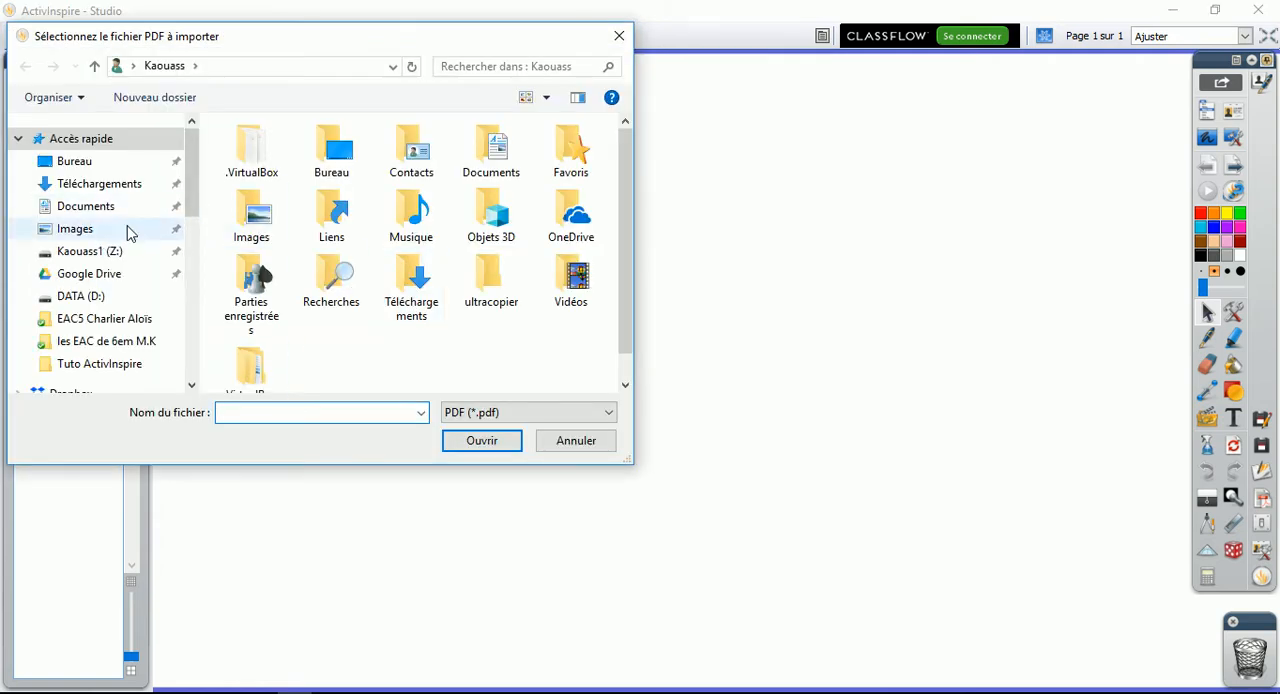
{"action": "left_click", "coordinate": [134, 349]}
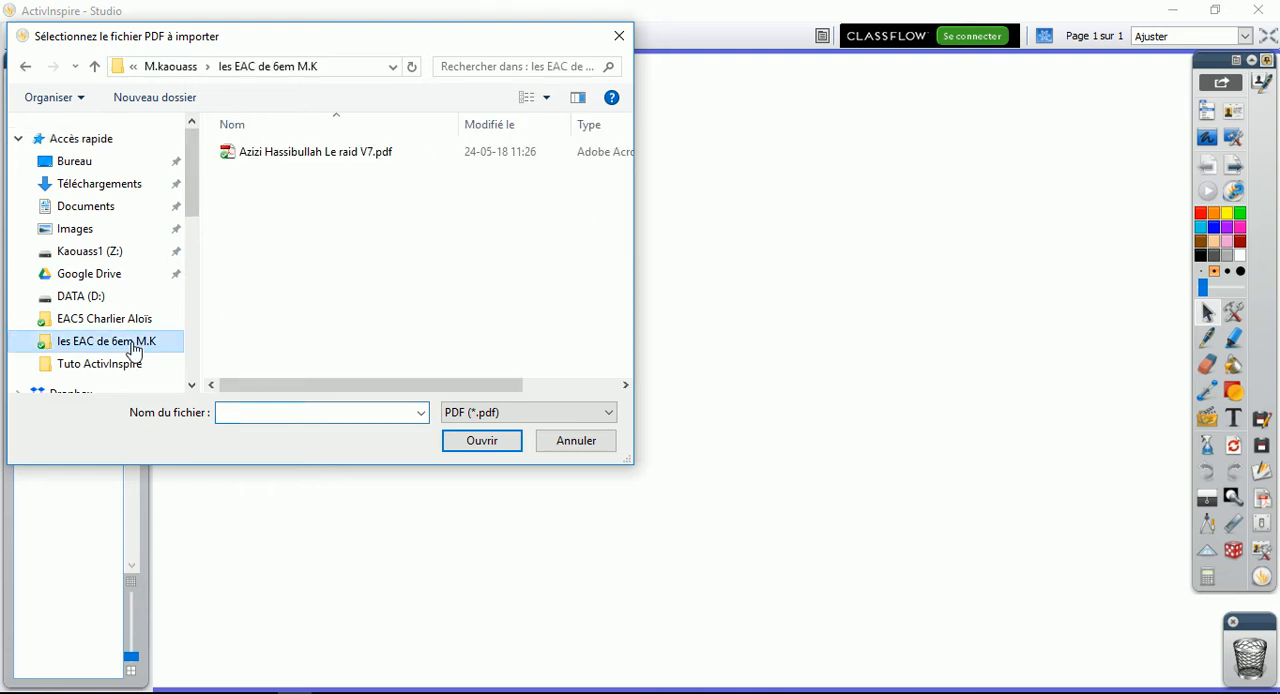
{"action": "double_click", "coordinate": [263, 156]}
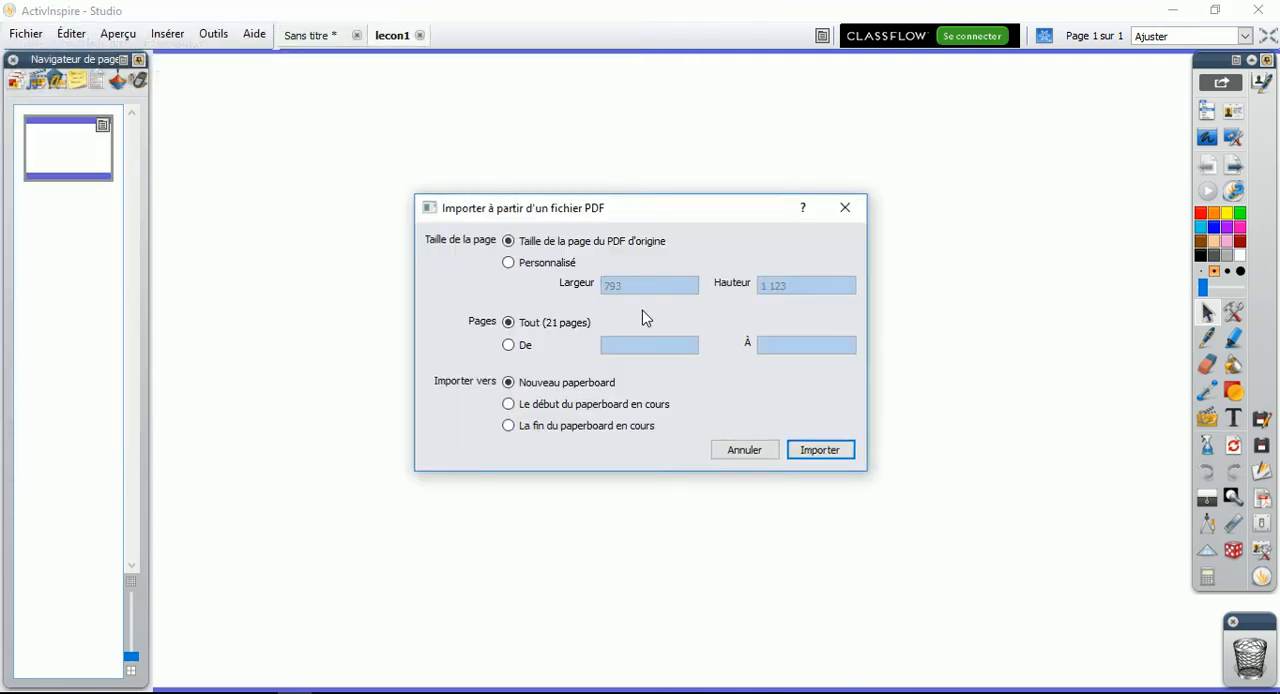
Import only pages 5 to 8 of the PDF into a new paperboard, keeping the original PDF page size
{"action": "left_click_drag", "start_coordinate": [567, 213], "coordinate": [541, 176]}
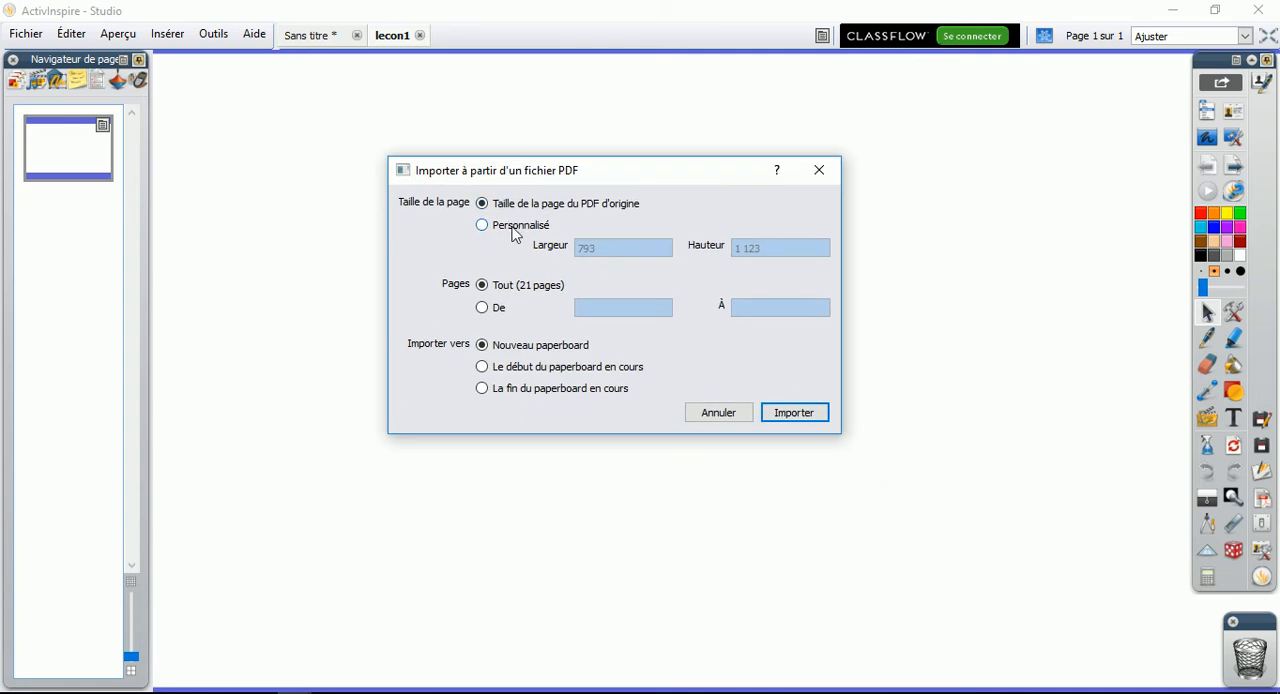
{"action": "left_click", "coordinate": [483, 308]}
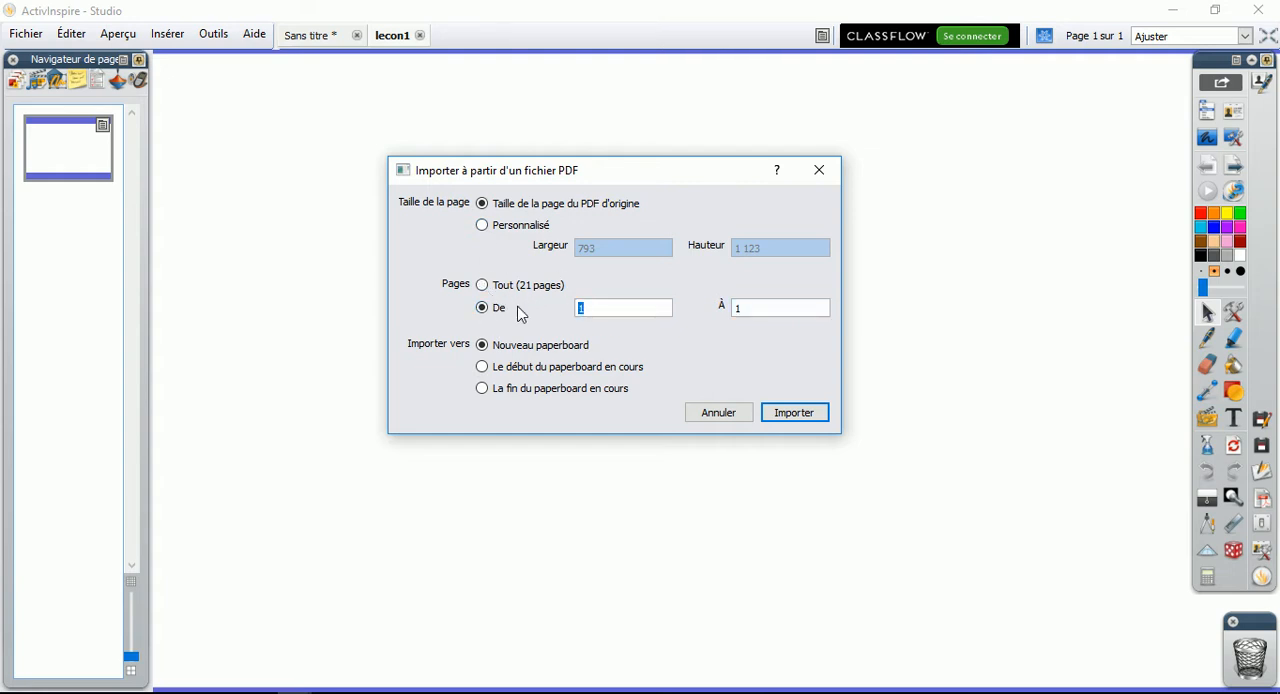
{"action": "type", "text": "8"}
{"action": "left_click", "coordinate": [784, 424]}
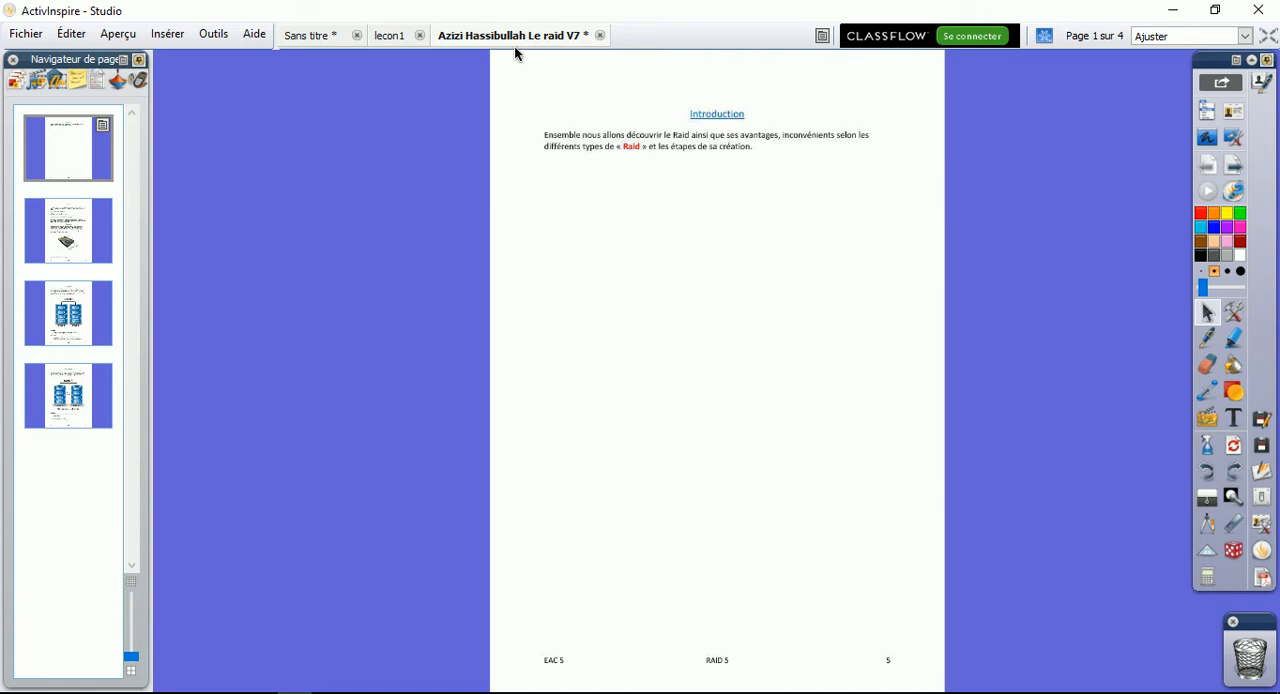
Look through the imported PDF pages in the new paperboard, finishing on the second page about Le RAID
{"action": "left_click", "coordinate": [681, 240]}
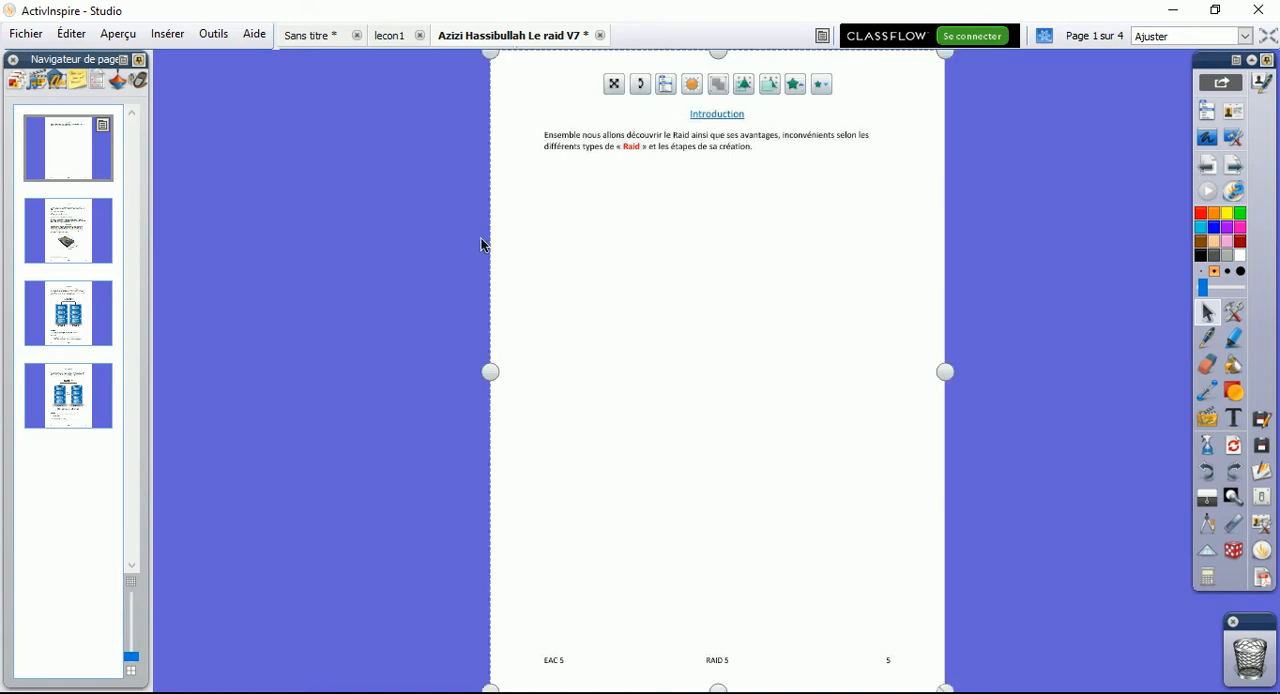
{"action": "left_click", "coordinate": [99, 241]}
{"action": "left_click", "coordinate": [86, 318]}
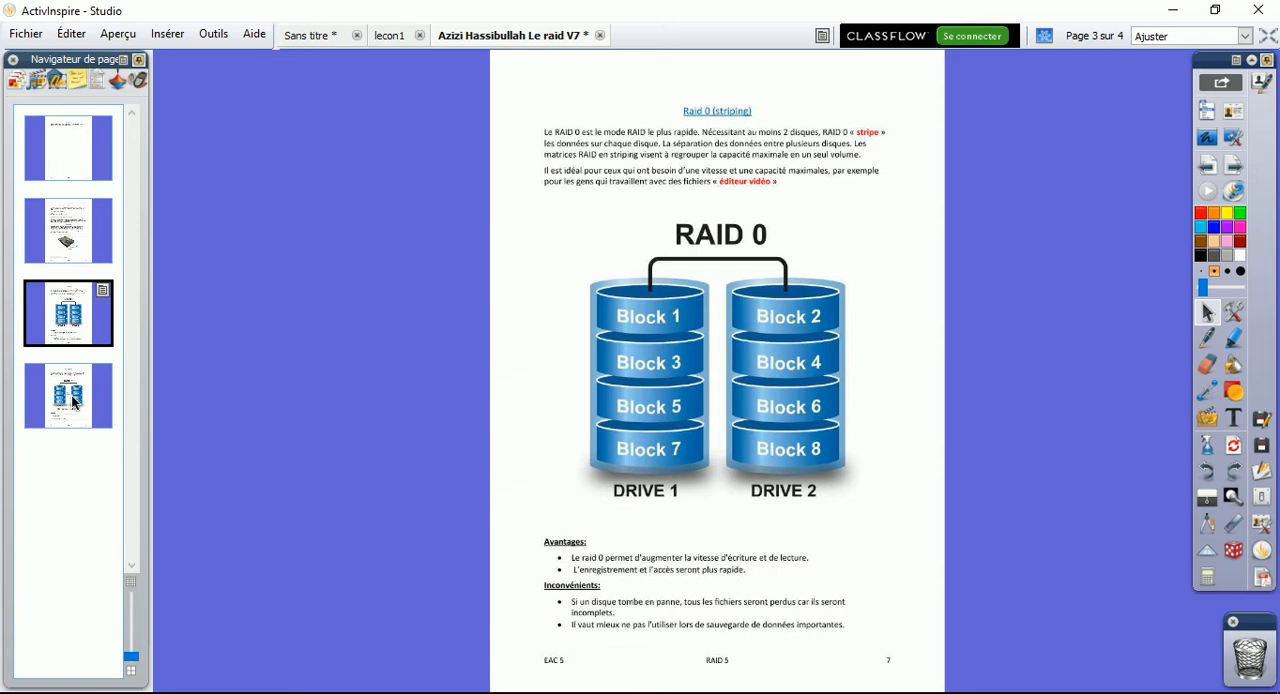
{"action": "left_click", "coordinate": [72, 401]}
{"action": "left_click", "coordinate": [84, 317]}
{"action": "left_click", "coordinate": [88, 252]}
{"action": "left_click", "coordinate": [34, 157]}
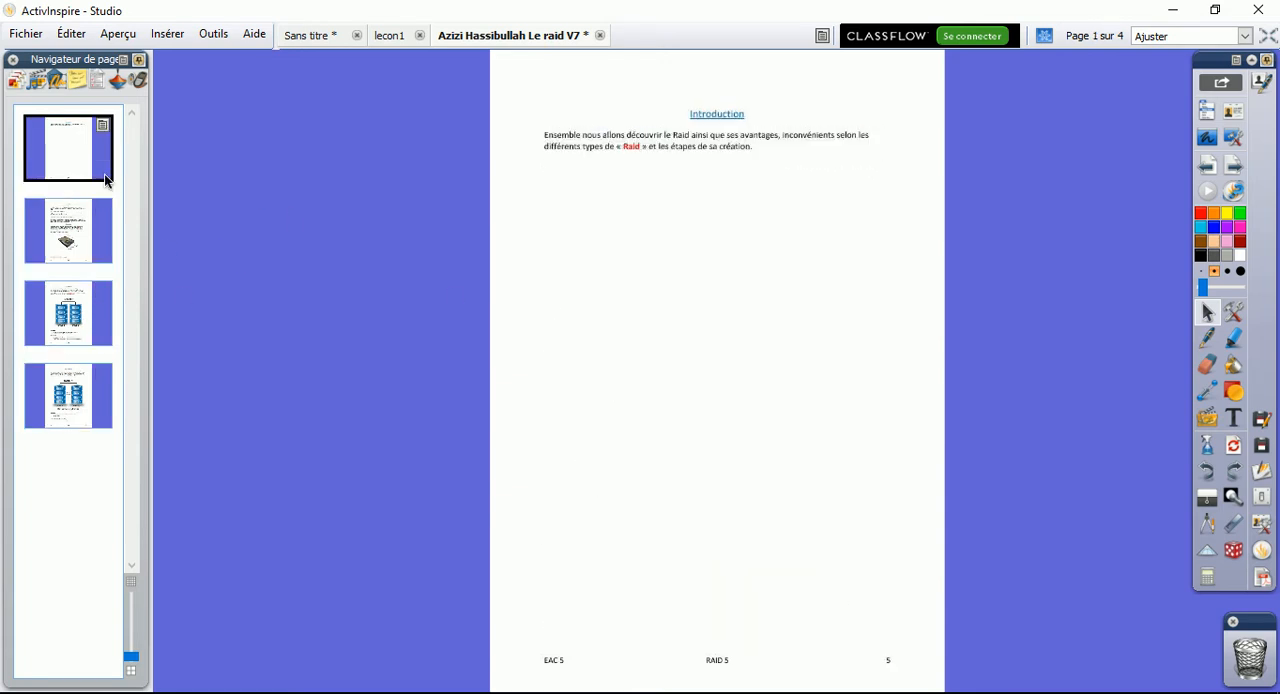
{"action": "left_click", "coordinate": [31, 224]}
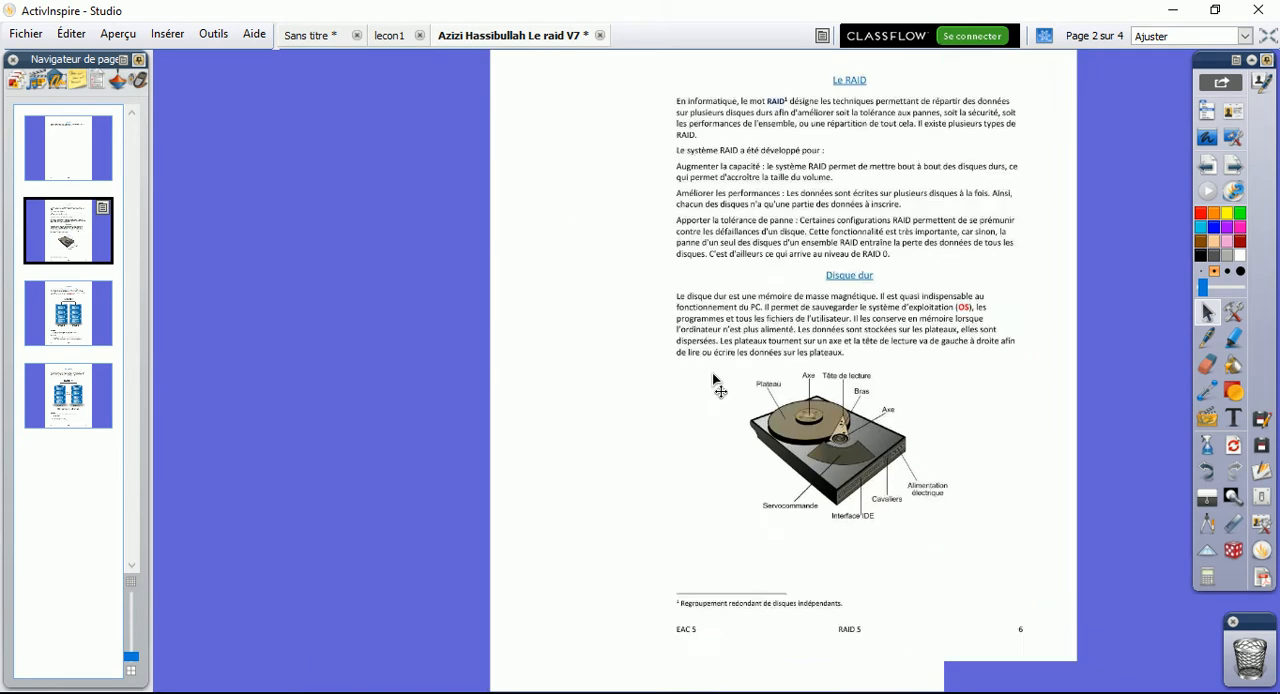
Try moving the imported page image on the second page, undoing each move
{"action": "left_click_drag", "start_coordinate": [713, 375], "coordinate": [820, 466]}
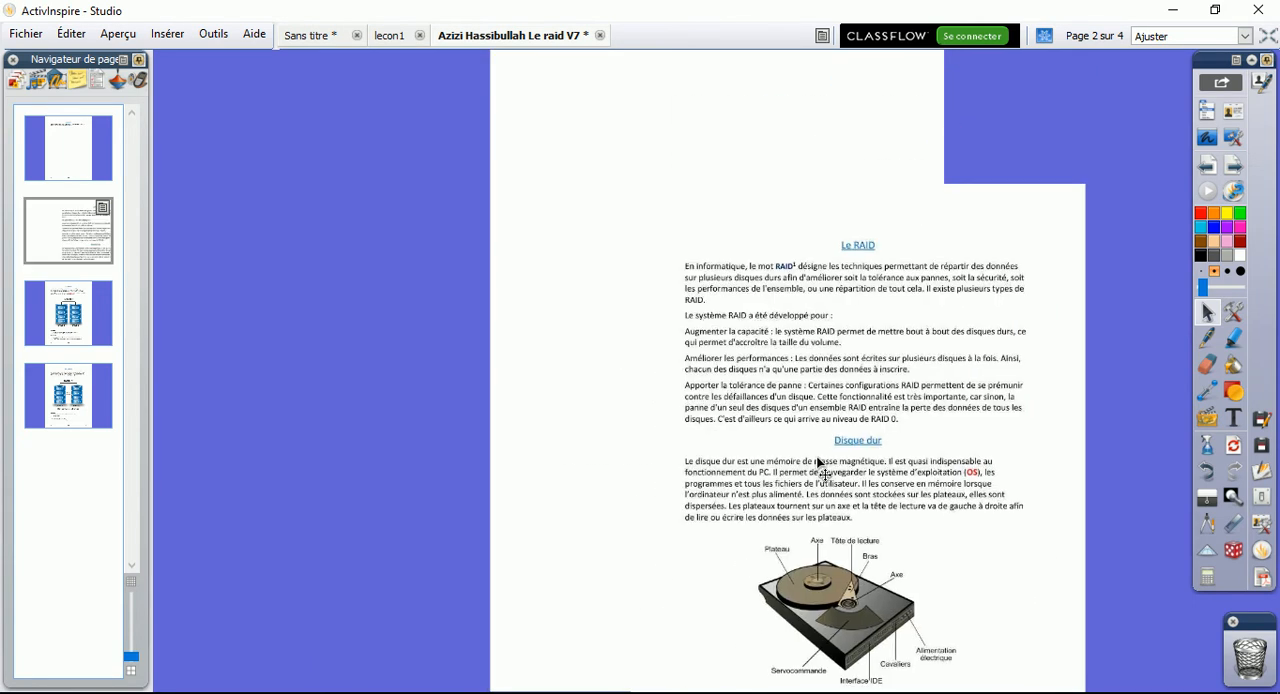
{"action": "key", "text": "ctrl+z"}
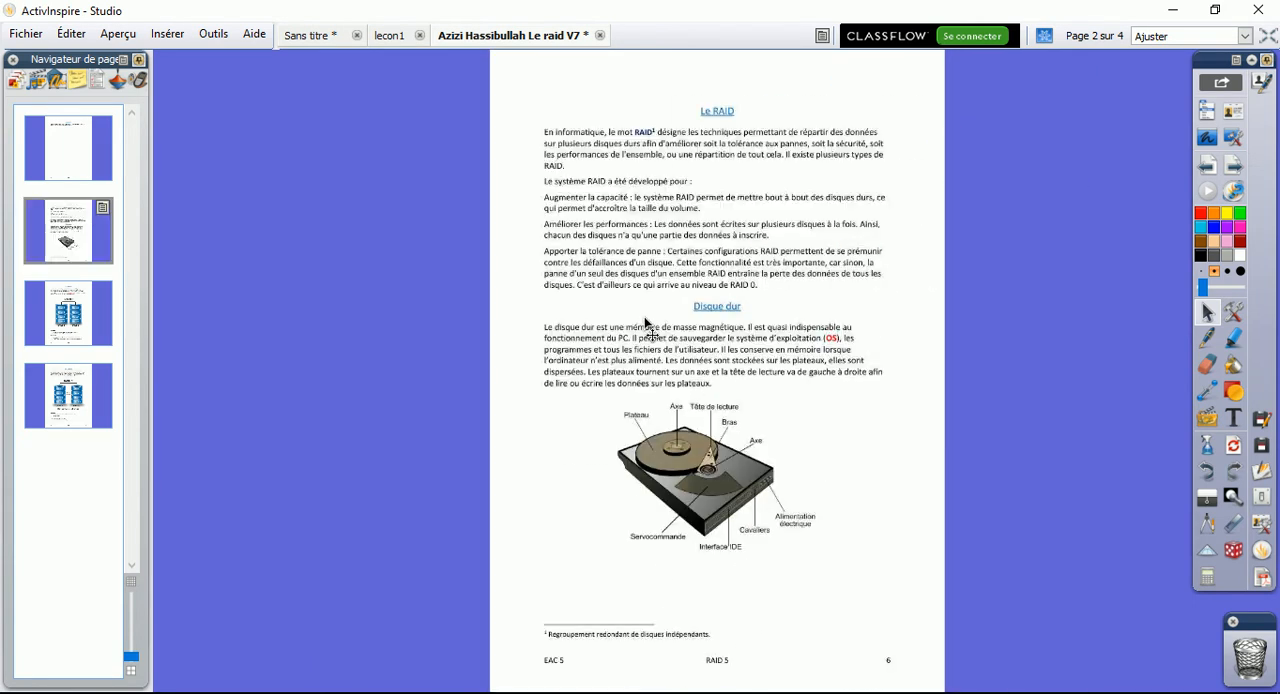
{"action": "left_click_drag", "start_coordinate": [673, 318], "coordinate": [652, 327]}
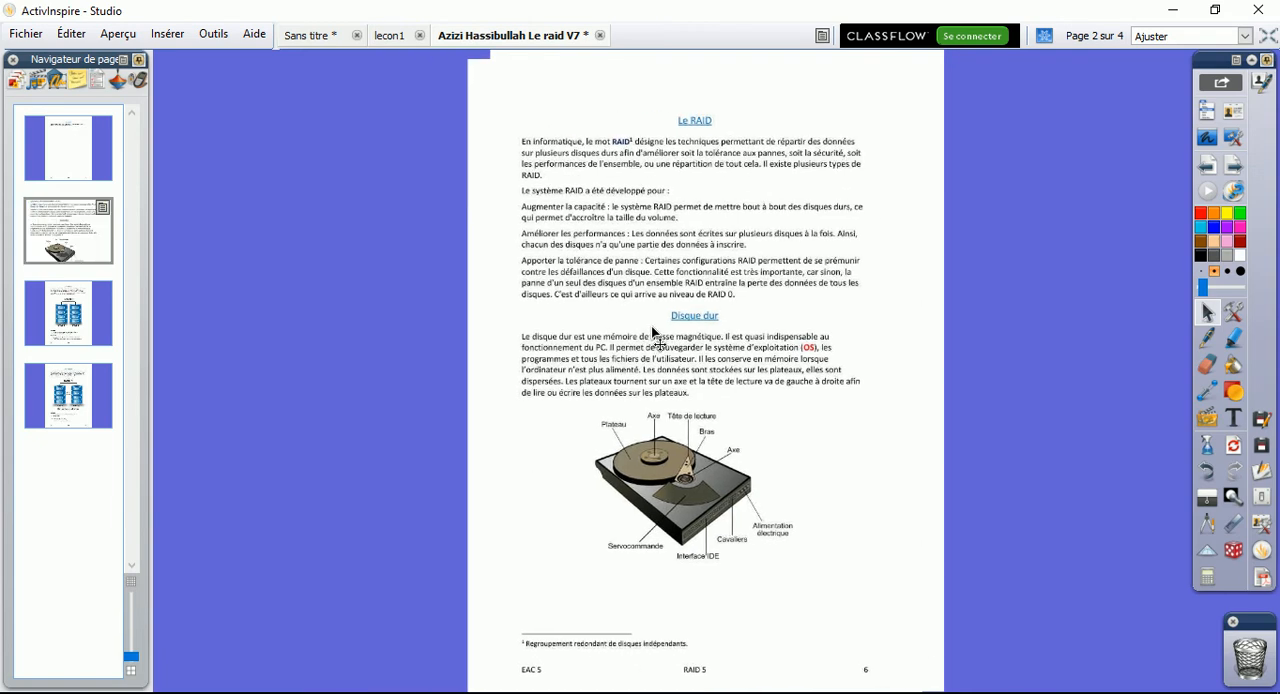
{"action": "key", "text": "ctrl+z"}
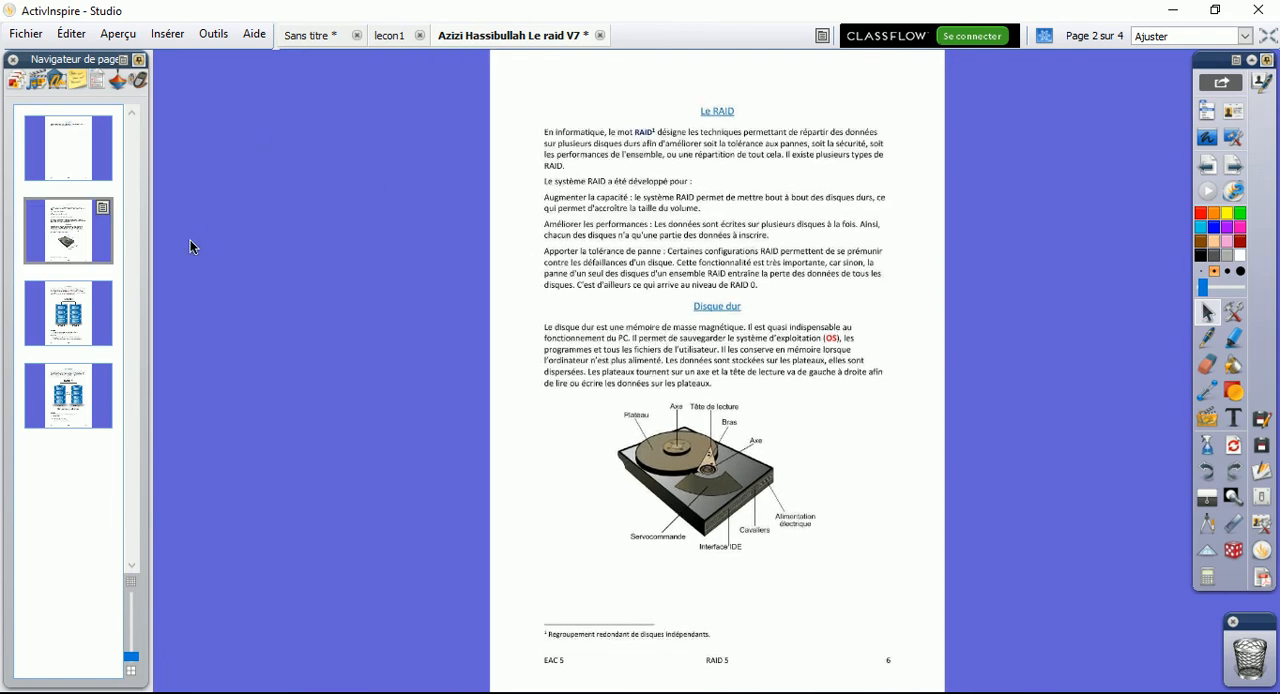
Widen the page browser and check the options menu of the second page
{"action": "left_click_drag", "start_coordinate": [150, 252], "coordinate": [209, 252]}
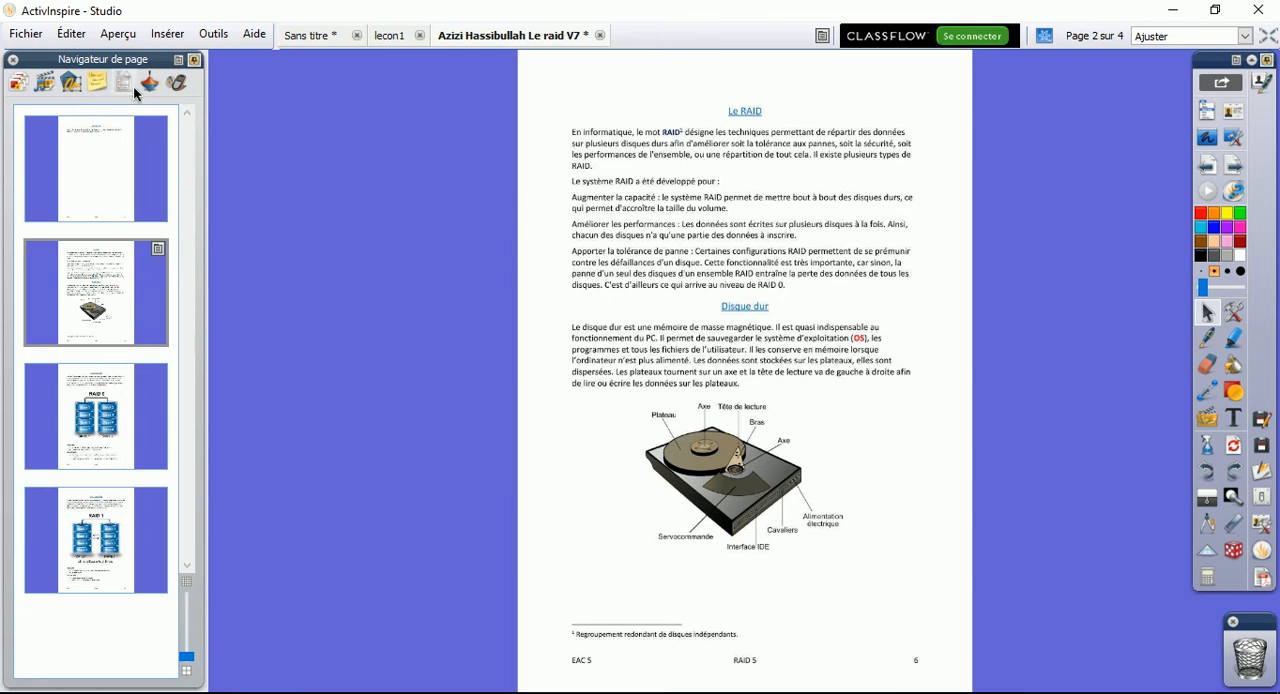
{"action": "left_click", "coordinate": [159, 250]}
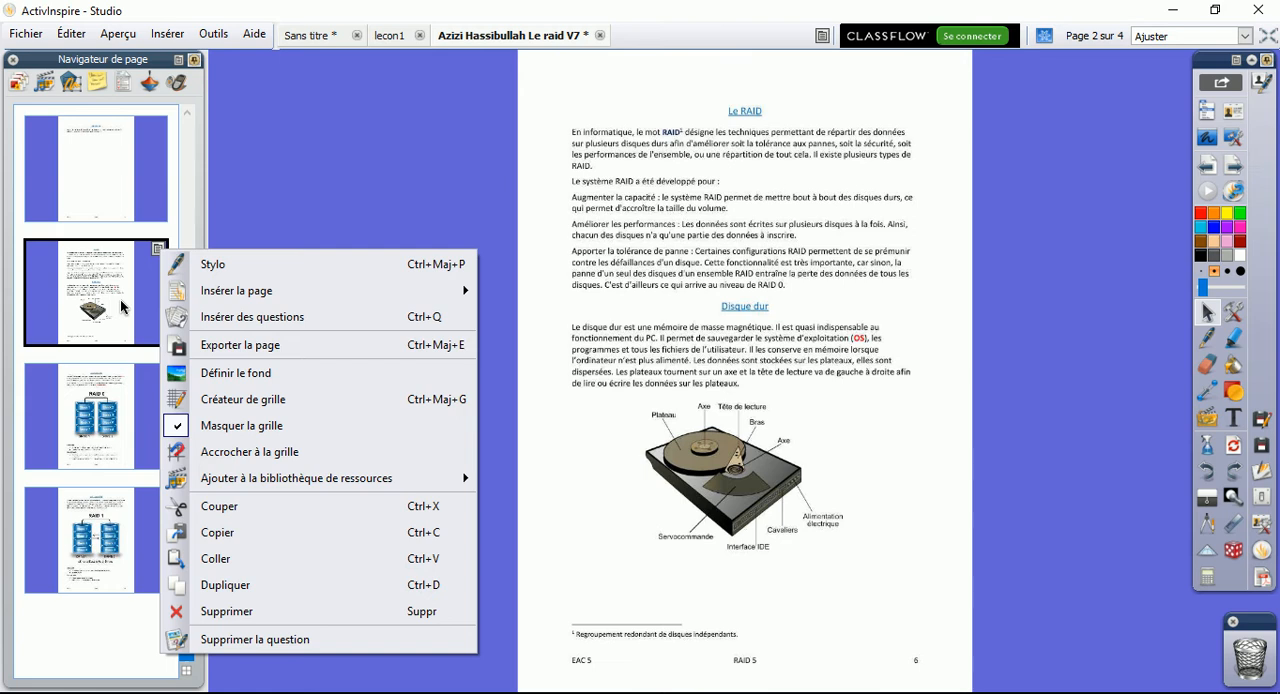
{"action": "left_click", "coordinate": [162, 252]}
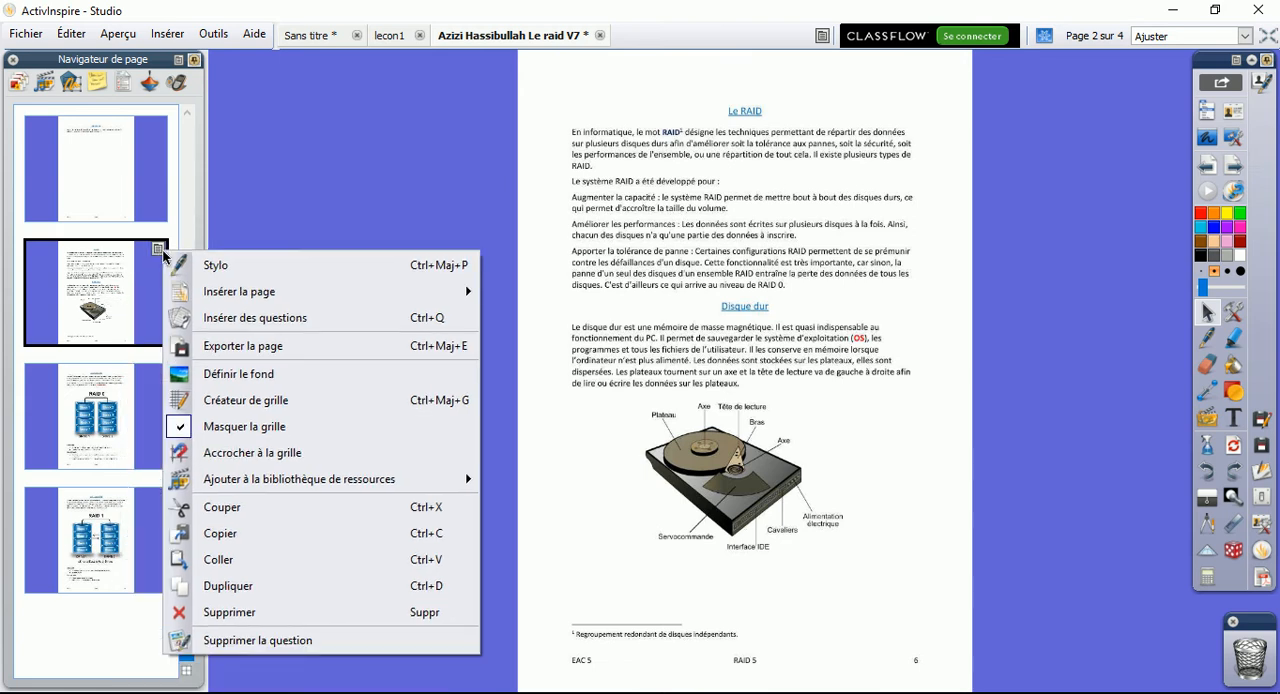
{"action": "left_click", "coordinate": [133, 257]}
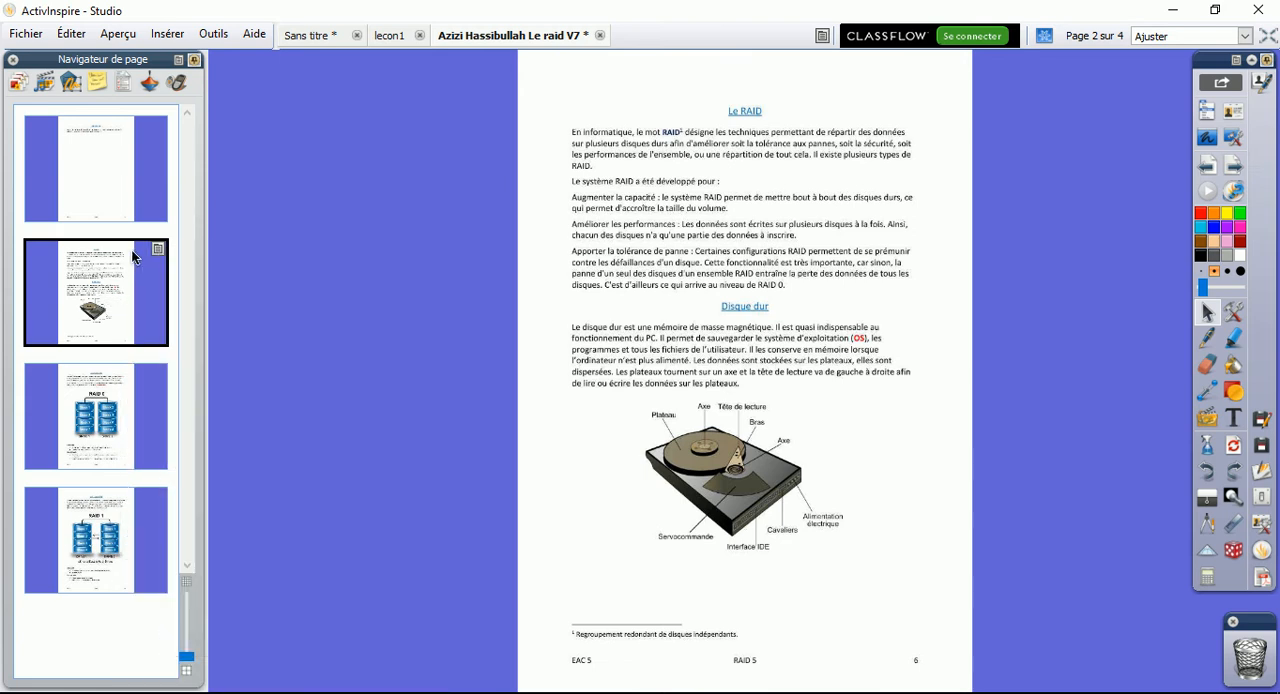
List the page's objects in the object browser, select Image1, and widen the browser to show the Verrouillé column
{"action": "left_click", "coordinate": [70, 84]}
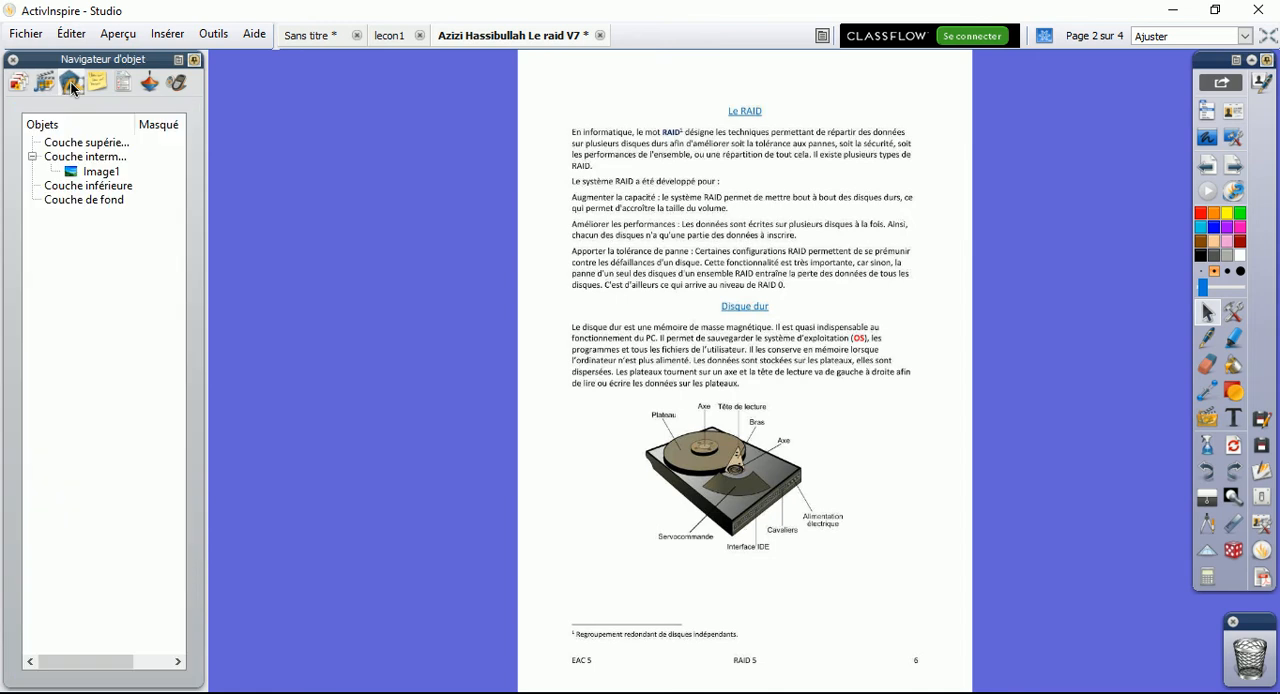
{"action": "left_click", "coordinate": [100, 176]}
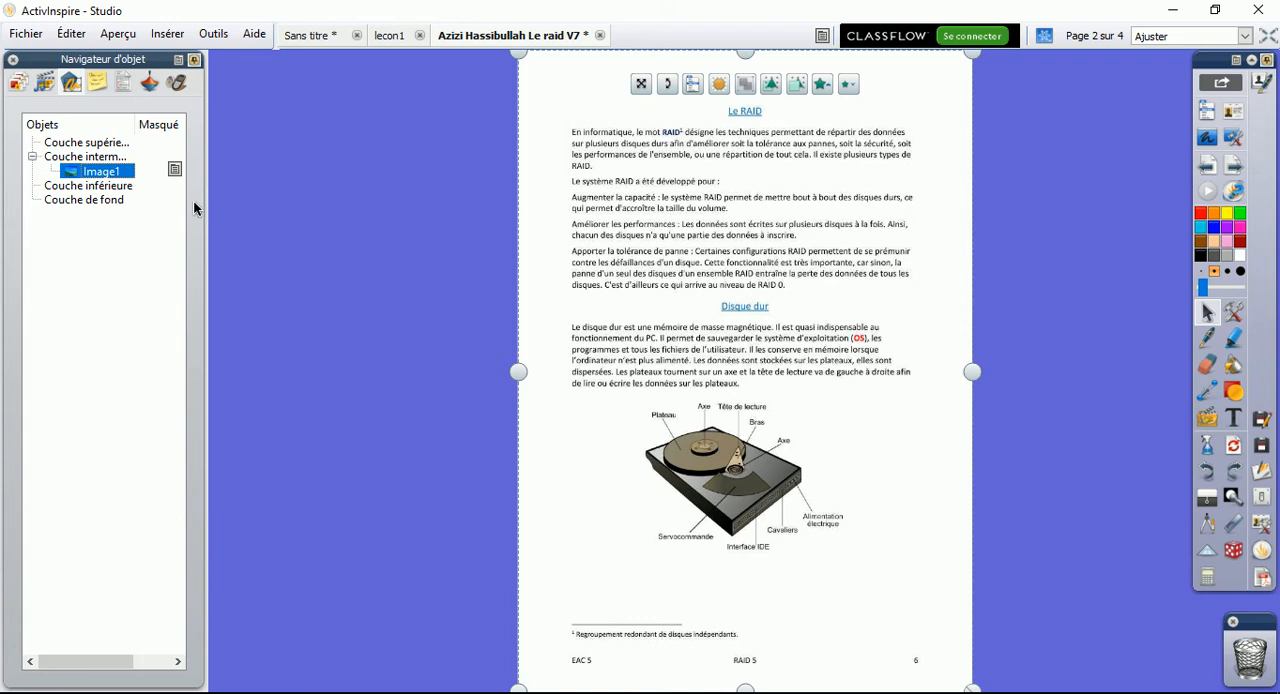
{"action": "left_click_drag", "start_coordinate": [206, 191], "coordinate": [288, 188]}
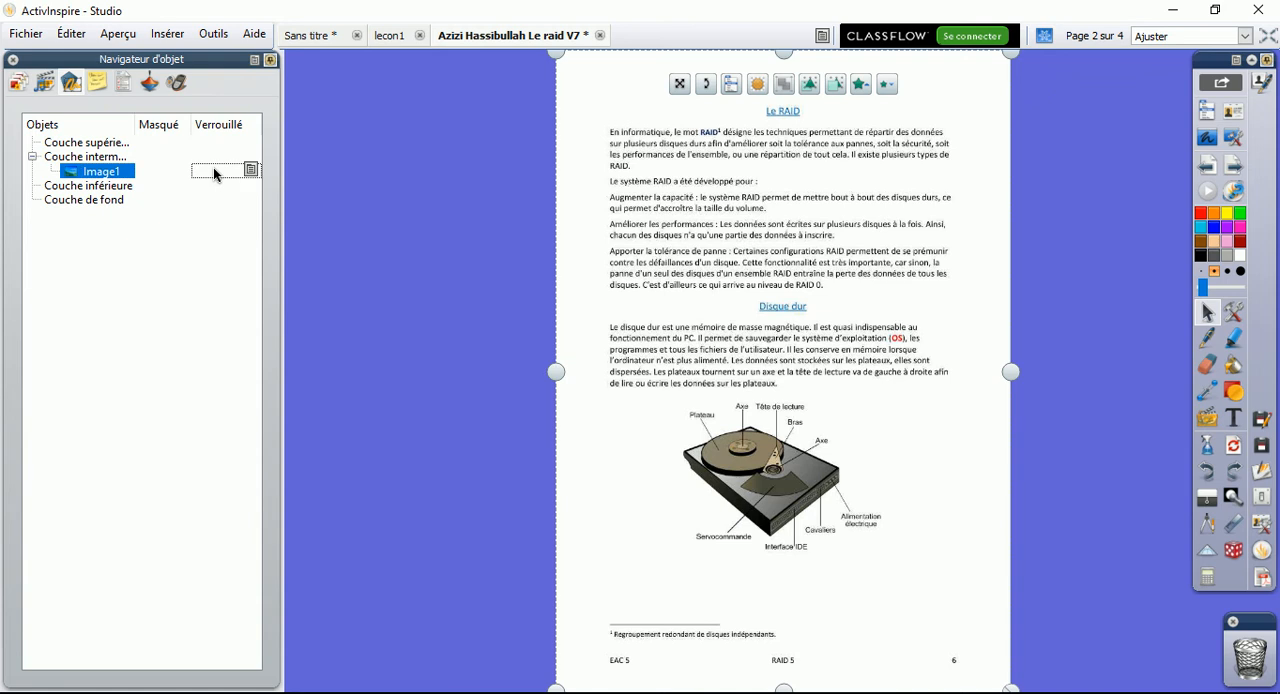
Lock the Image1 page image and check its Verrouillé setting
{"action": "left_click", "coordinate": [250, 170]}
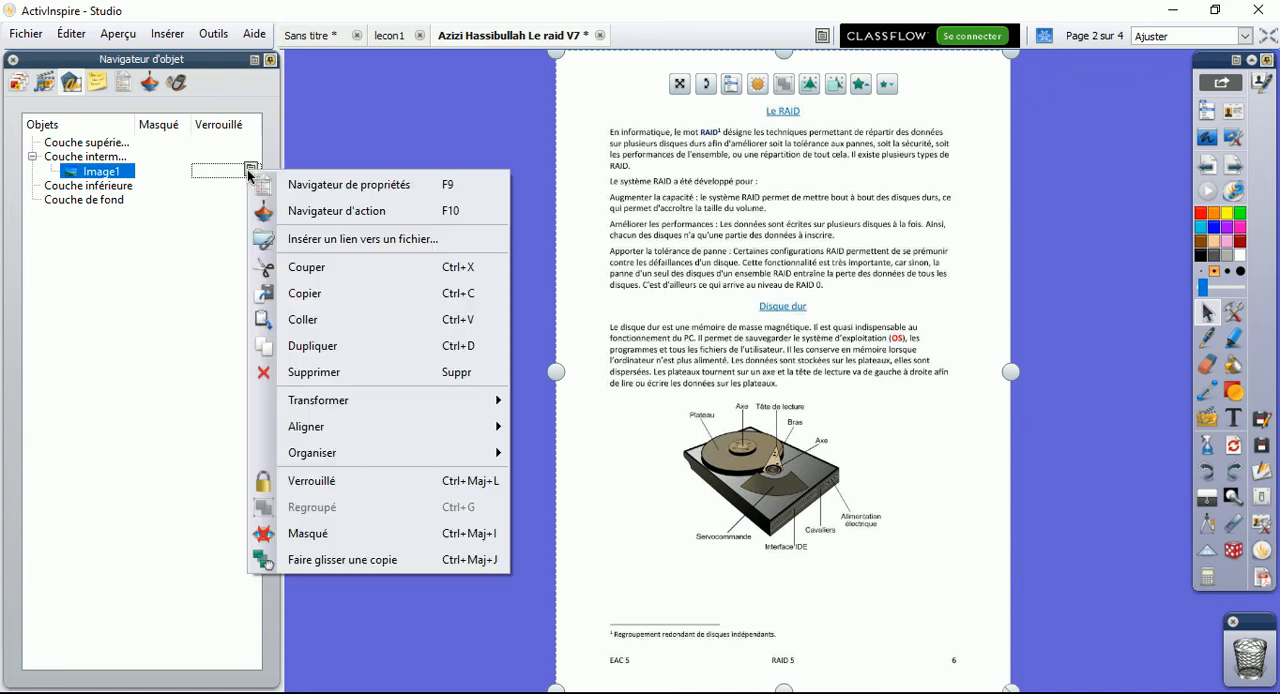
{"action": "left_click", "coordinate": [310, 481]}
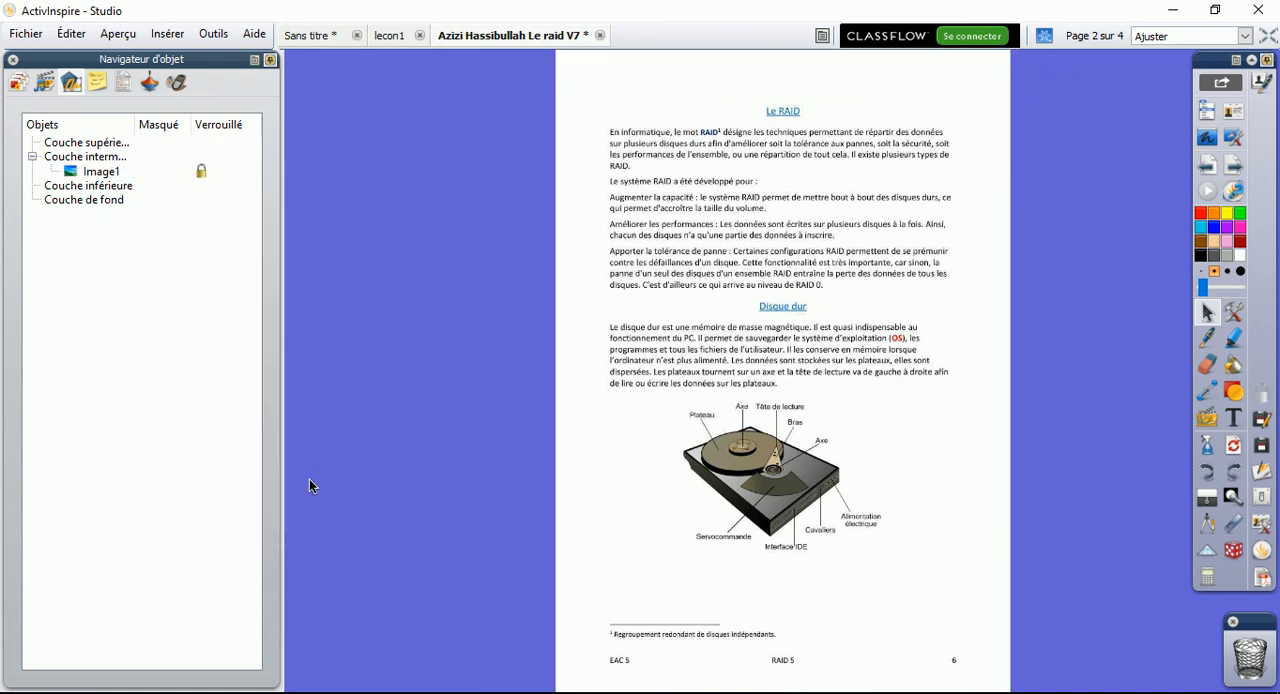
{"action": "left_click", "coordinate": [202, 176]}
{"action": "left_click", "coordinate": [251, 173]}
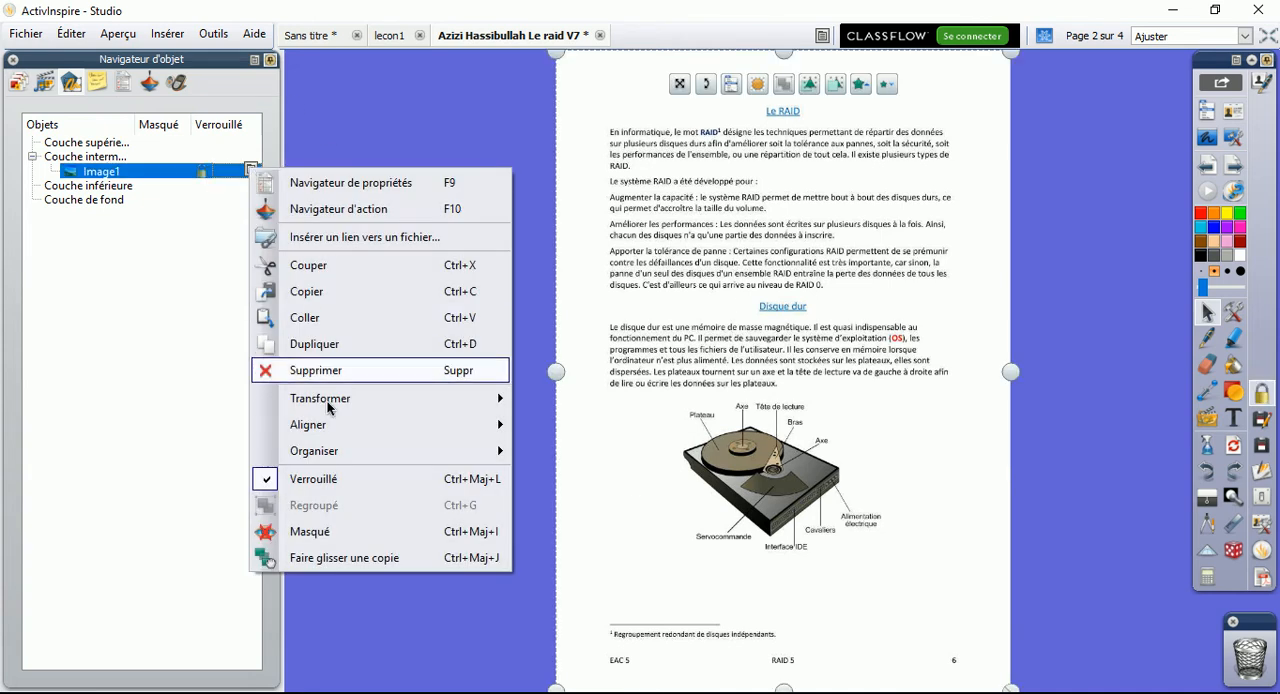
{"action": "left_click", "coordinate": [208, 230]}
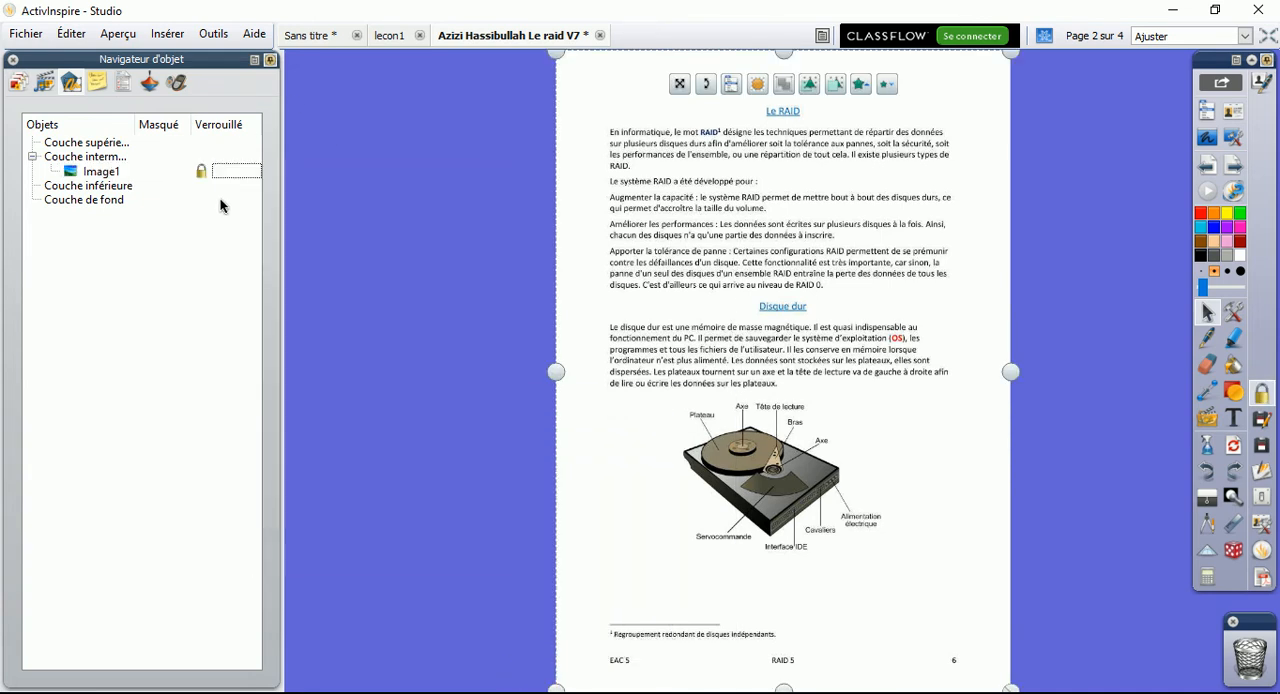
Unlock the Image1 page image and deselect it
{"action": "left_click", "coordinate": [251, 172]}
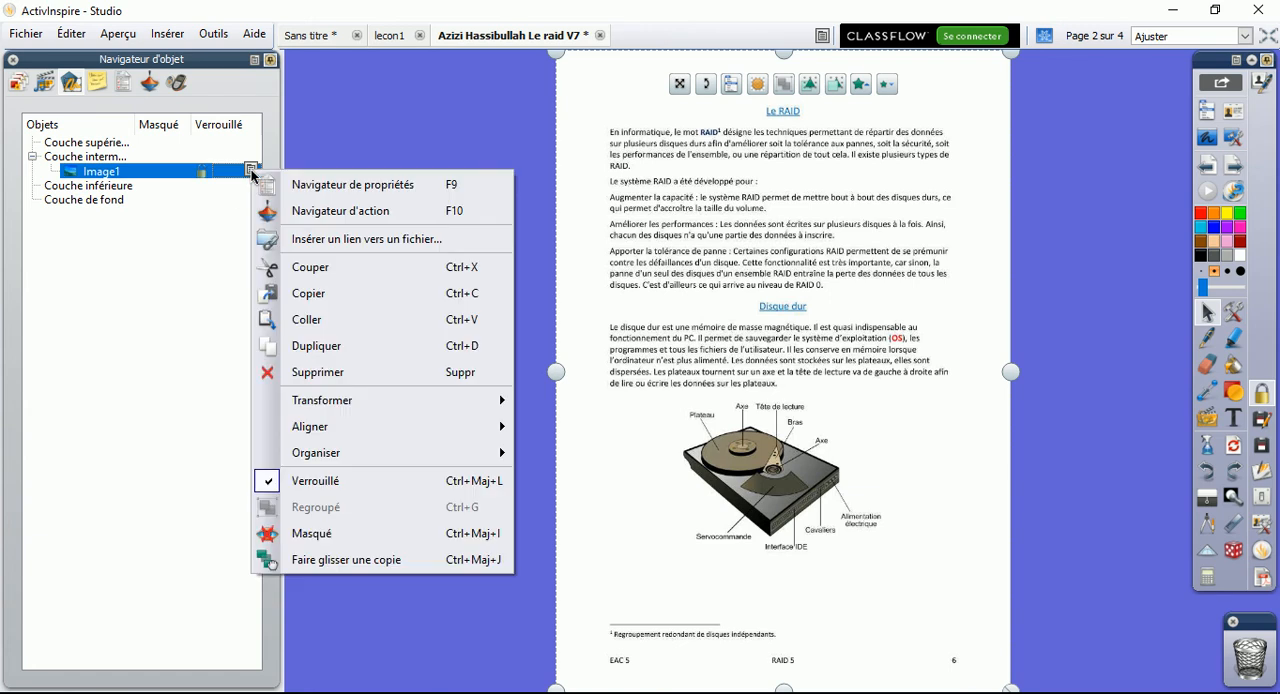
{"action": "left_click", "coordinate": [349, 484]}
{"action": "left_click", "coordinate": [141, 224]}
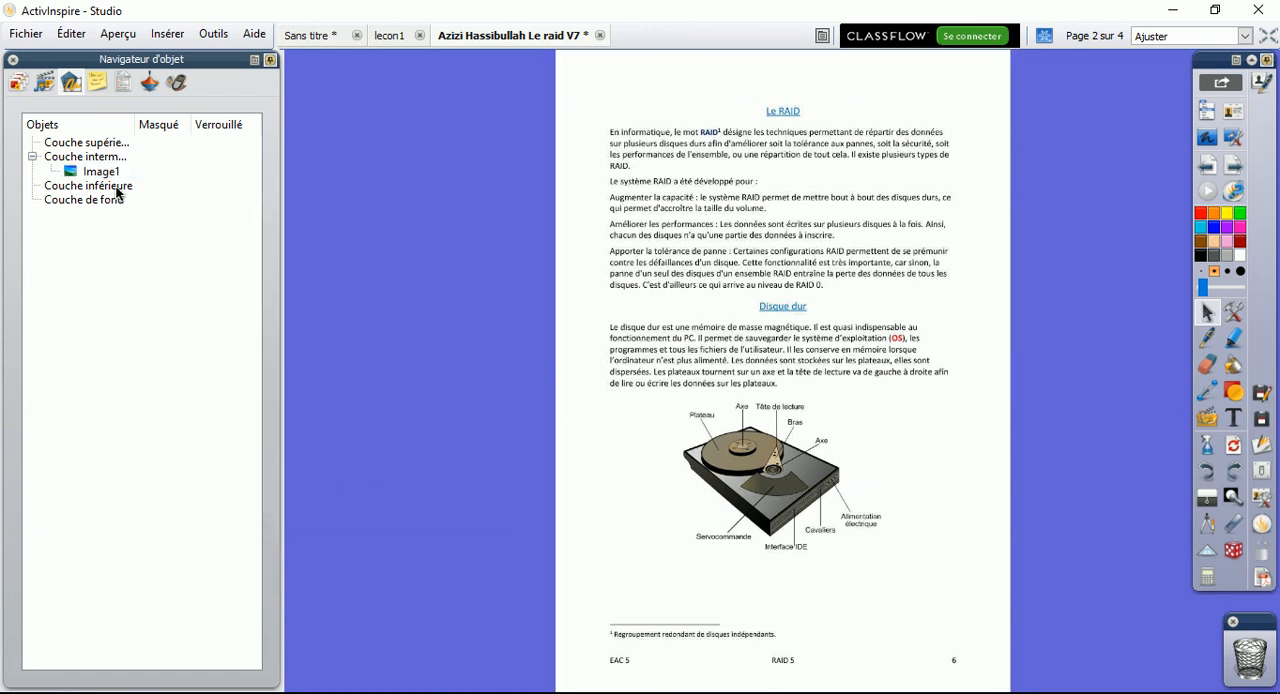
Undo a trial move of the page image, place Image1 in the Couche de fond layer, and test selecting it
{"action": "left_click_drag", "start_coordinate": [731, 314], "coordinate": [632, 335]}
{"action": "key", "text": "ctrl+z"}
{"action": "left_click_drag", "start_coordinate": [101, 172], "coordinate": [100, 213]}
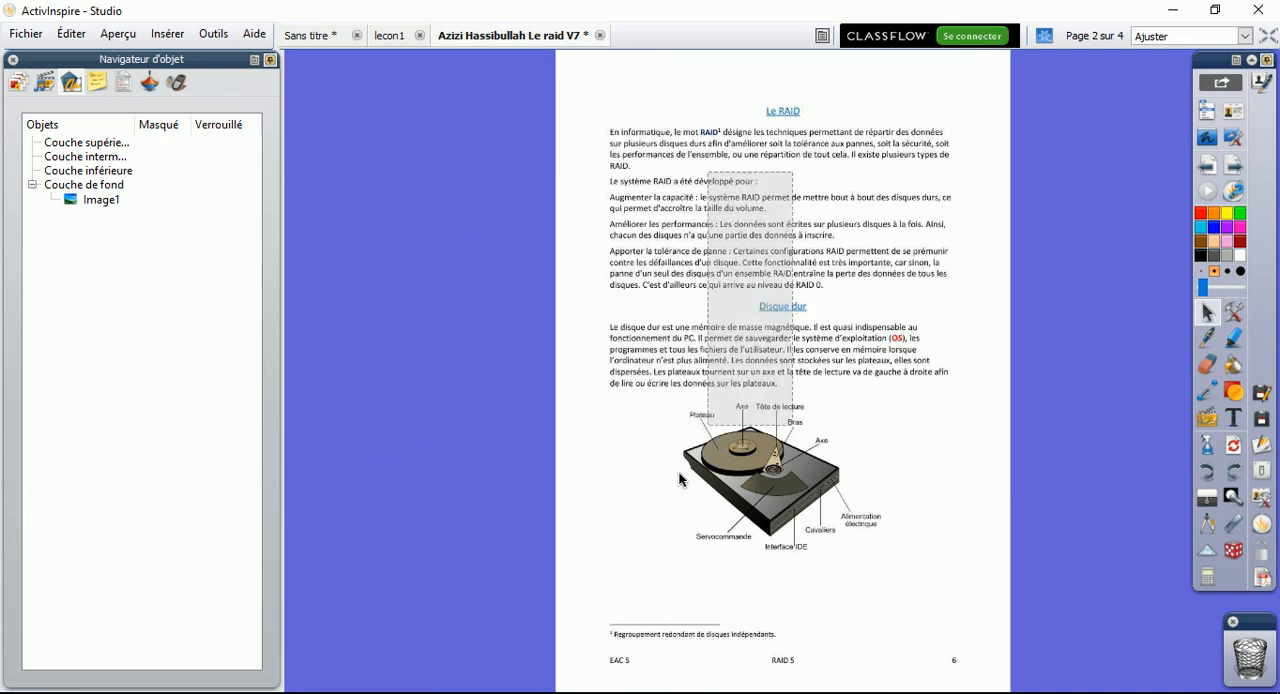
{"action": "left_click", "coordinate": [95, 200]}
{"action": "left_click", "coordinate": [908, 372]}
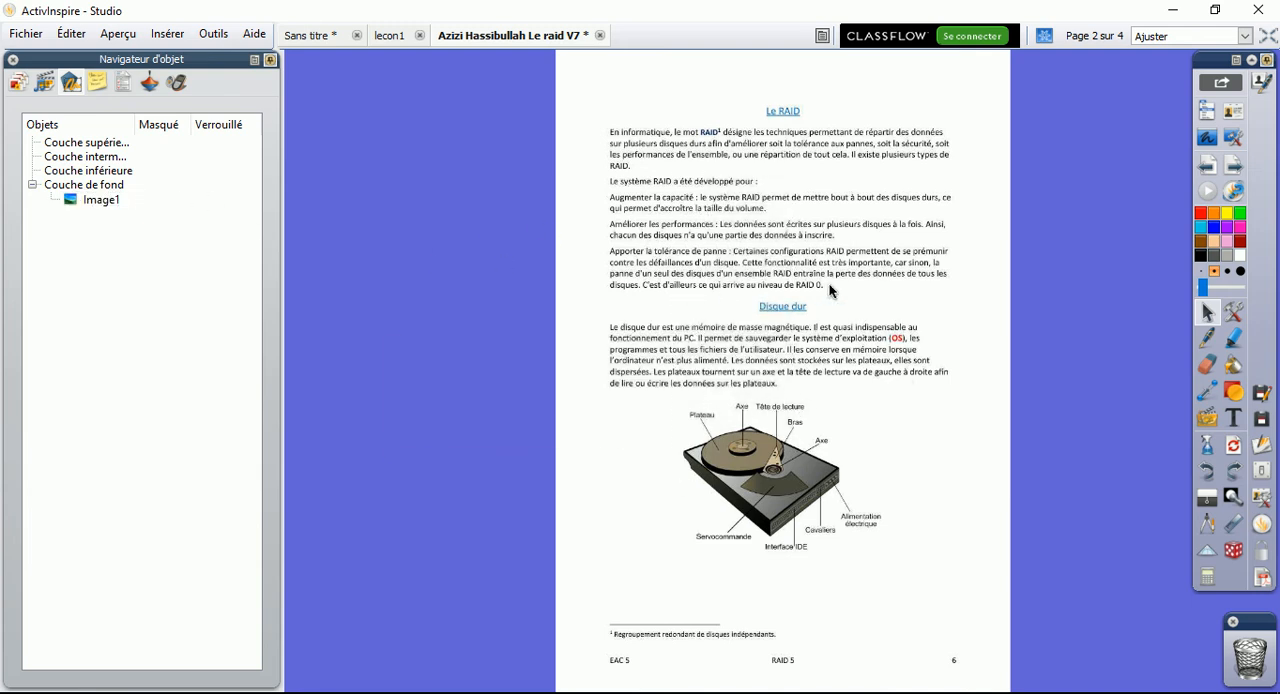
Return to the page browser, reopen the second page about Le RAID, and set its zoom to 150%
{"action": "left_click", "coordinate": [18, 82]}
{"action": "left_click", "coordinate": [150, 222]}
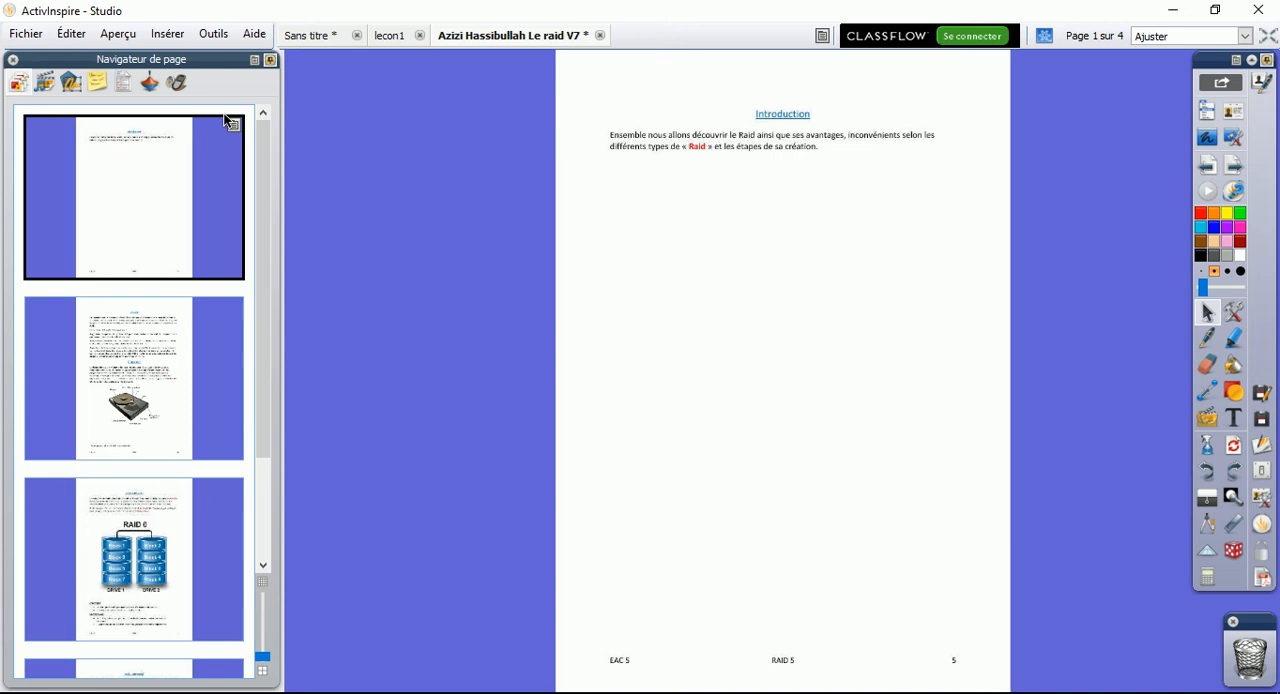
{"action": "left_click", "coordinate": [180, 380]}
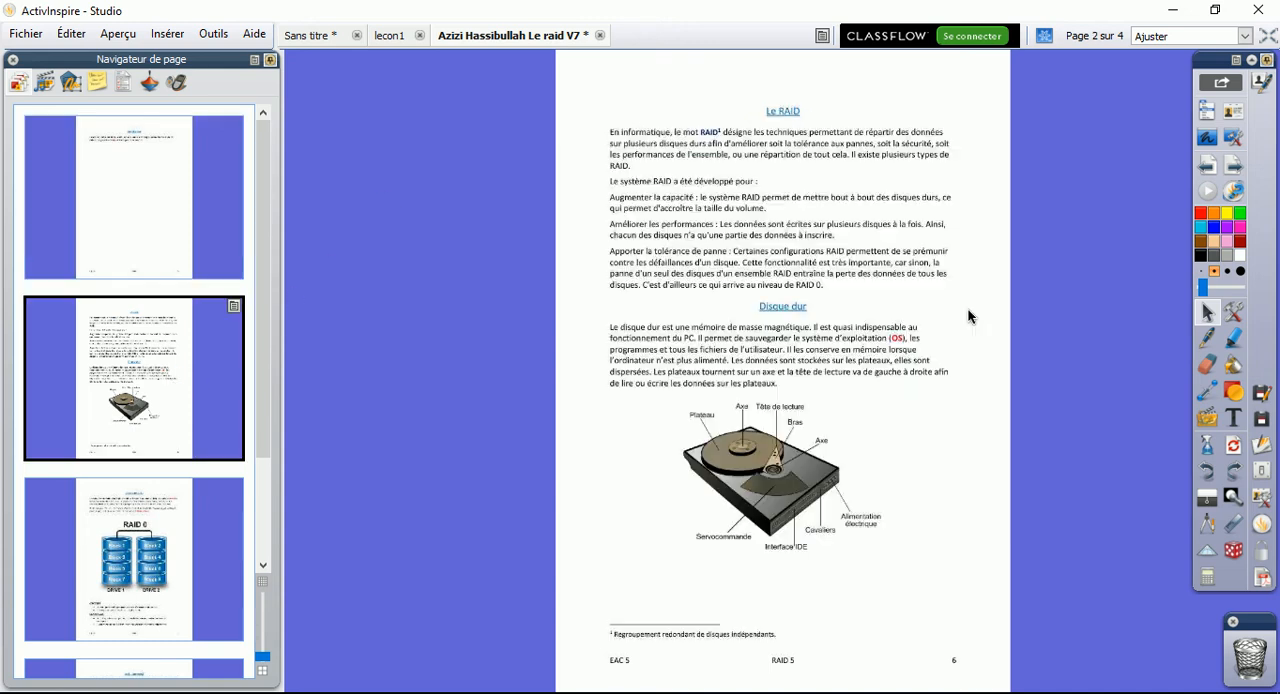
{"action": "left_click", "coordinate": [1244, 36]}
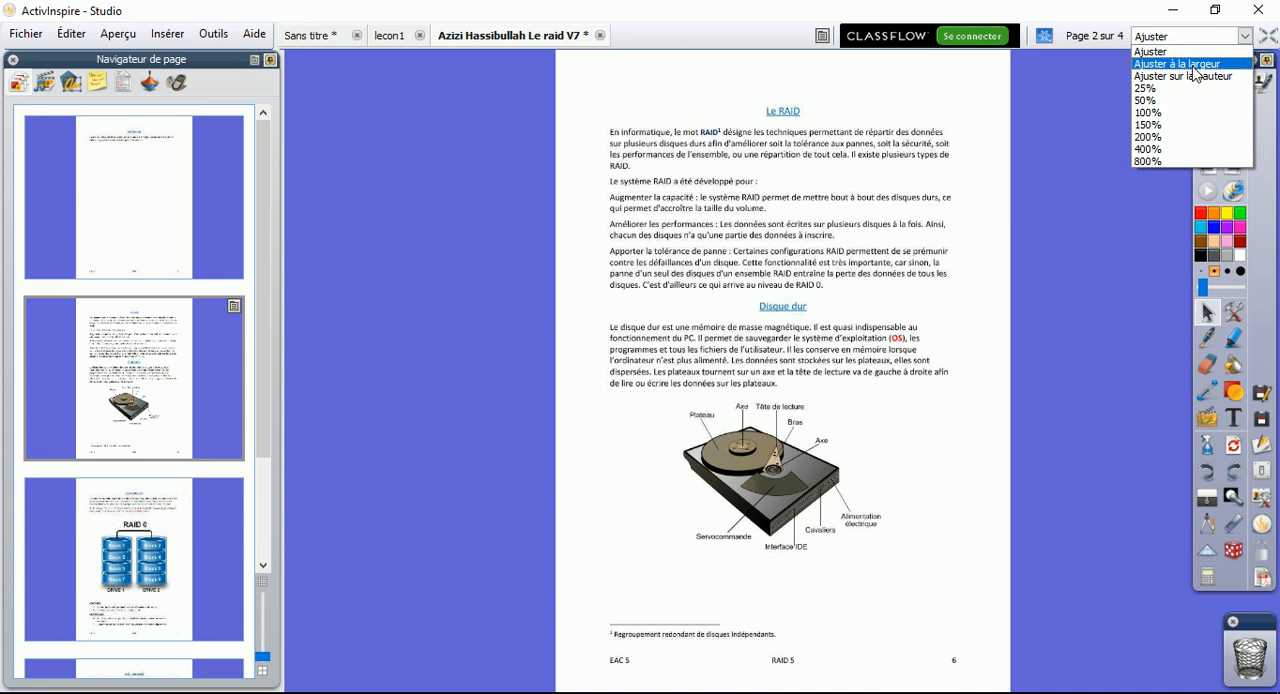
{"action": "left_click", "coordinate": [1172, 133]}
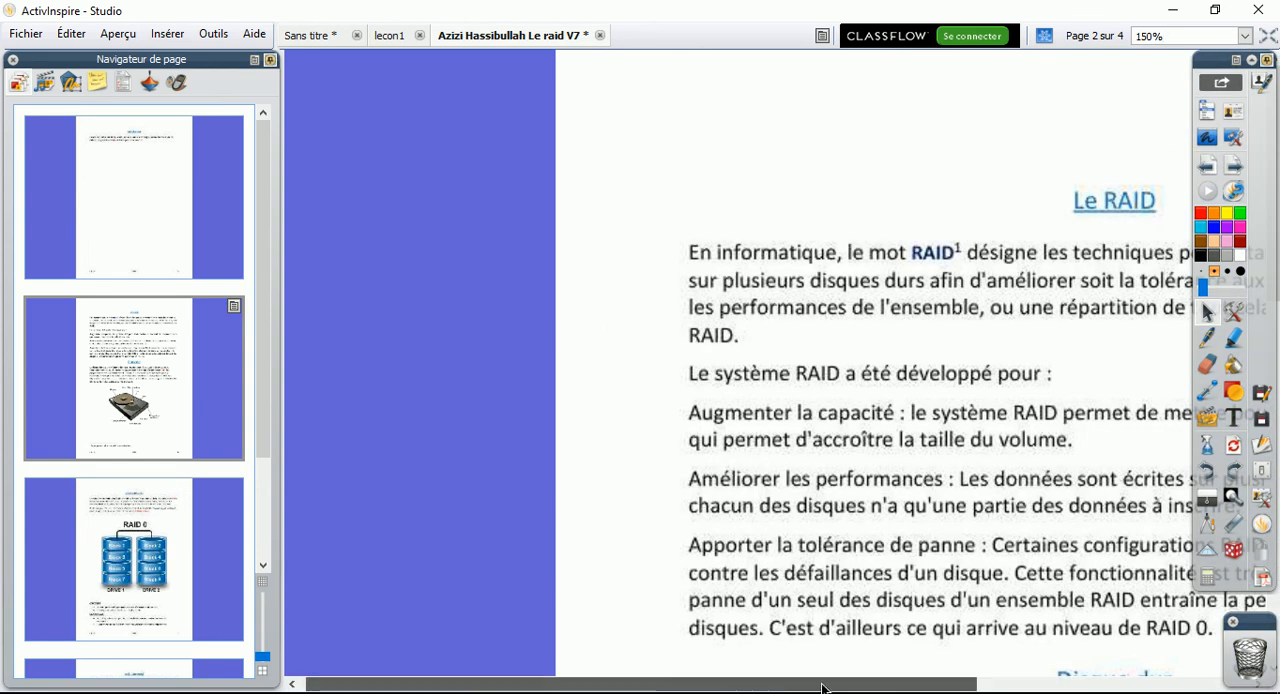
Highlight the words "Il existe plusieurs types de" in the first paragraph in yellow
{"action": "left_click_drag", "start_coordinate": [768, 690], "coordinate": [1008, 678]}
{"action": "left_click", "coordinate": [1207, 338]}
{"action": "left_click", "coordinate": [1233, 338]}
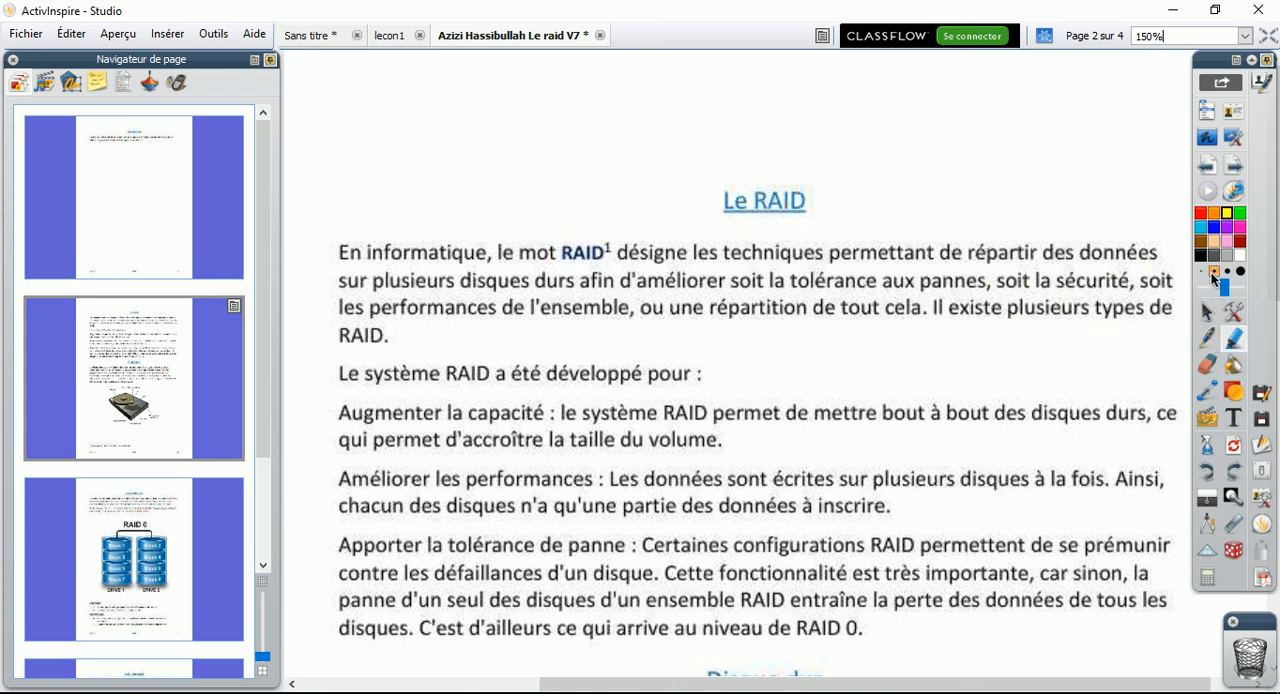
{"action": "left_click_drag", "start_coordinate": [945, 310], "coordinate": [1178, 312]}
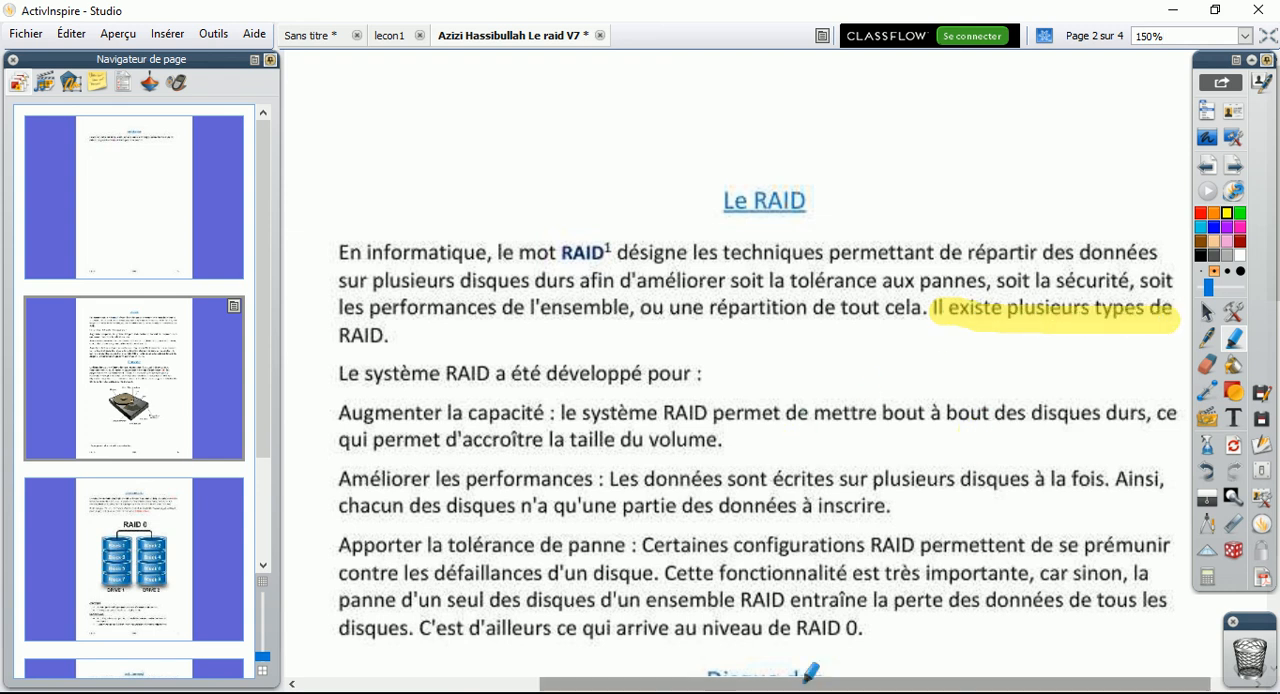
View the Raid 0 page, go on to the Raid 1 (mirroring) page, and narrow the page browser
{"action": "scroll", "coordinate": [815, 662], "scroll_direction": "left", "scroll_amount": 2}
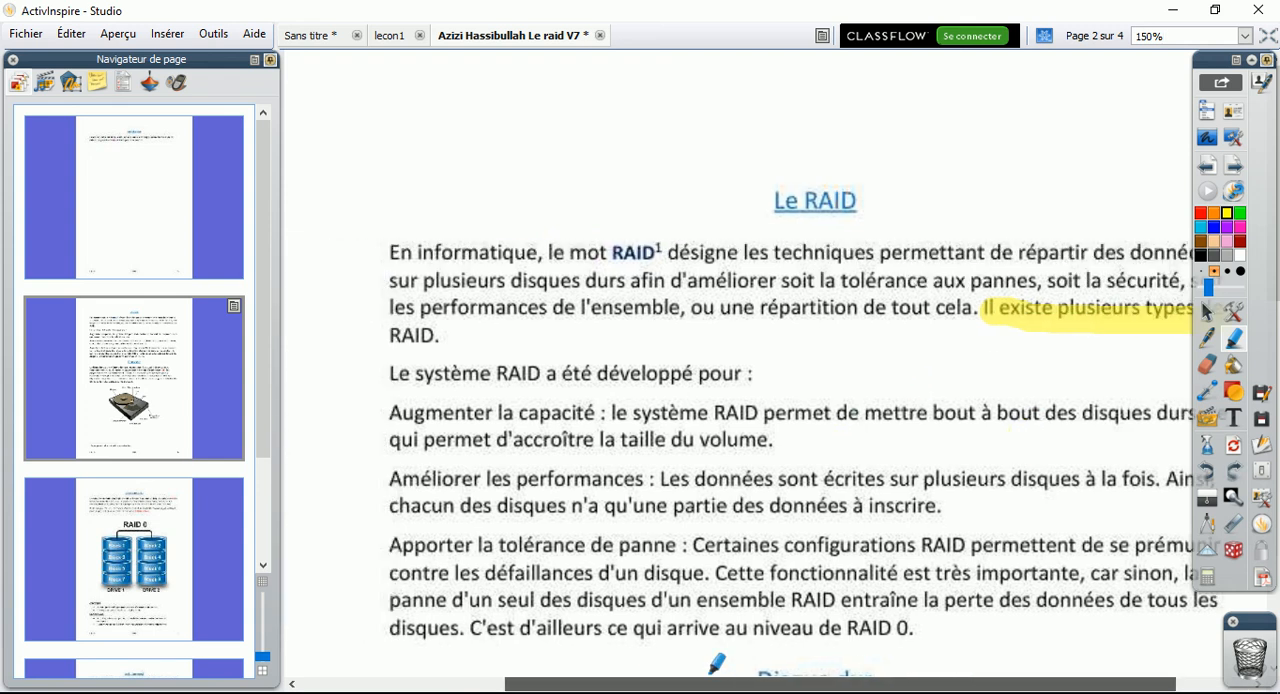
{"action": "left_click", "coordinate": [169, 522]}
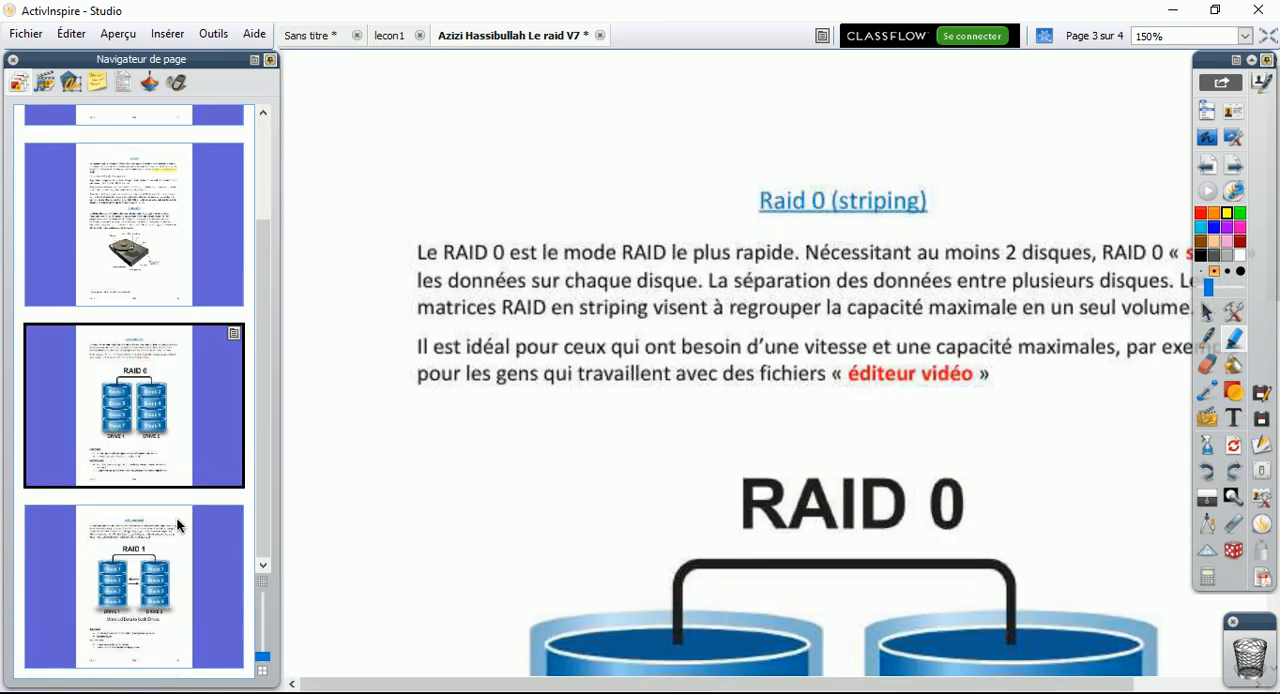
{"action": "left_click", "coordinate": [164, 544]}
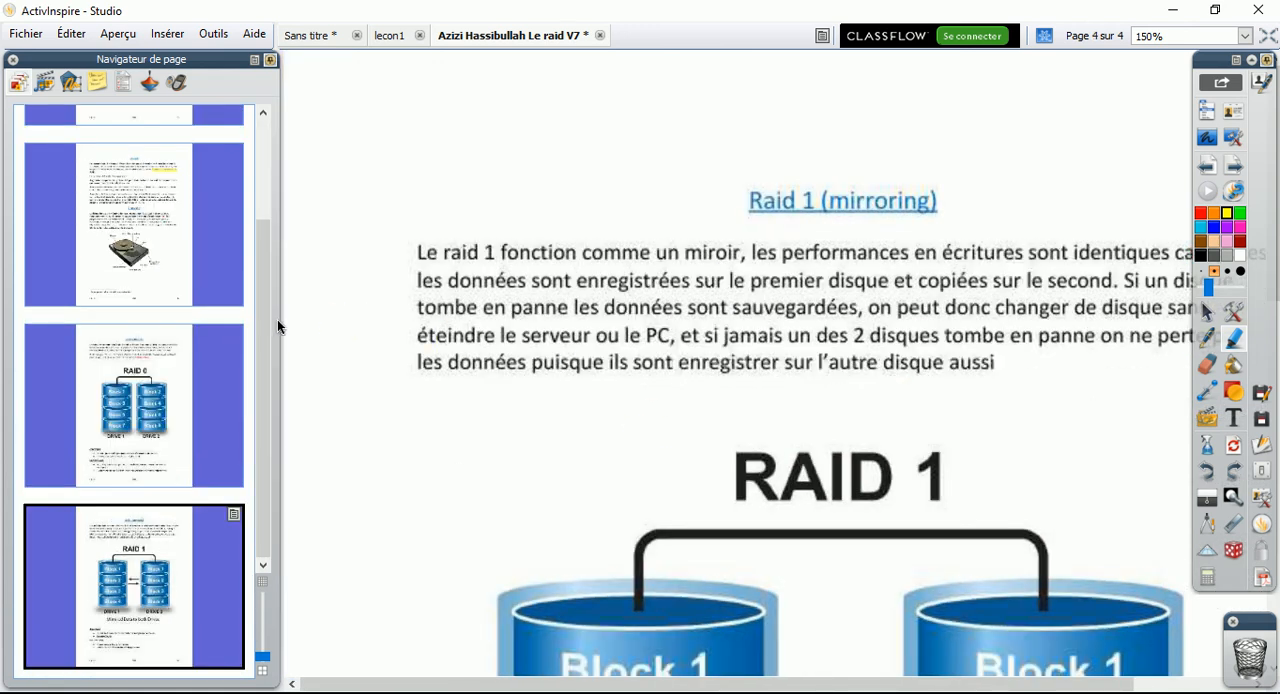
{"action": "left_click_drag", "start_coordinate": [281, 315], "coordinate": [150, 320]}
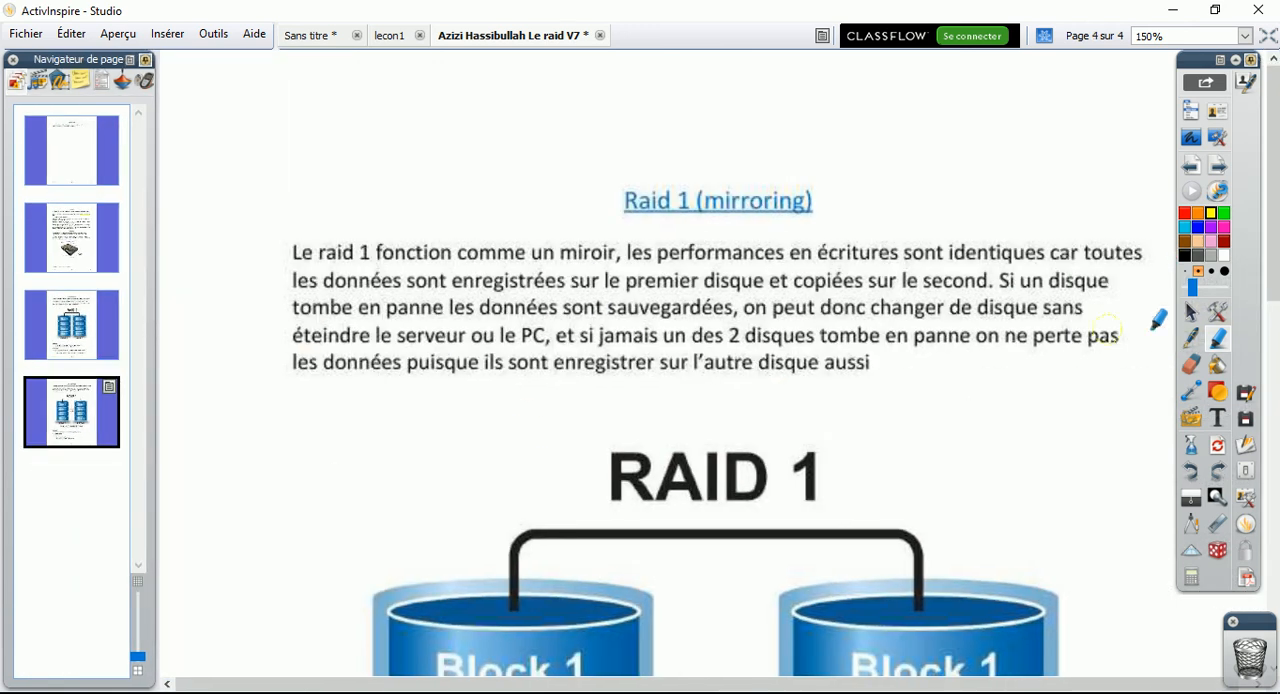
Fit the view to the page width (Ajuster à la largeur) and look through the Raid 1 page
{"action": "left_click", "coordinate": [1245, 35]}
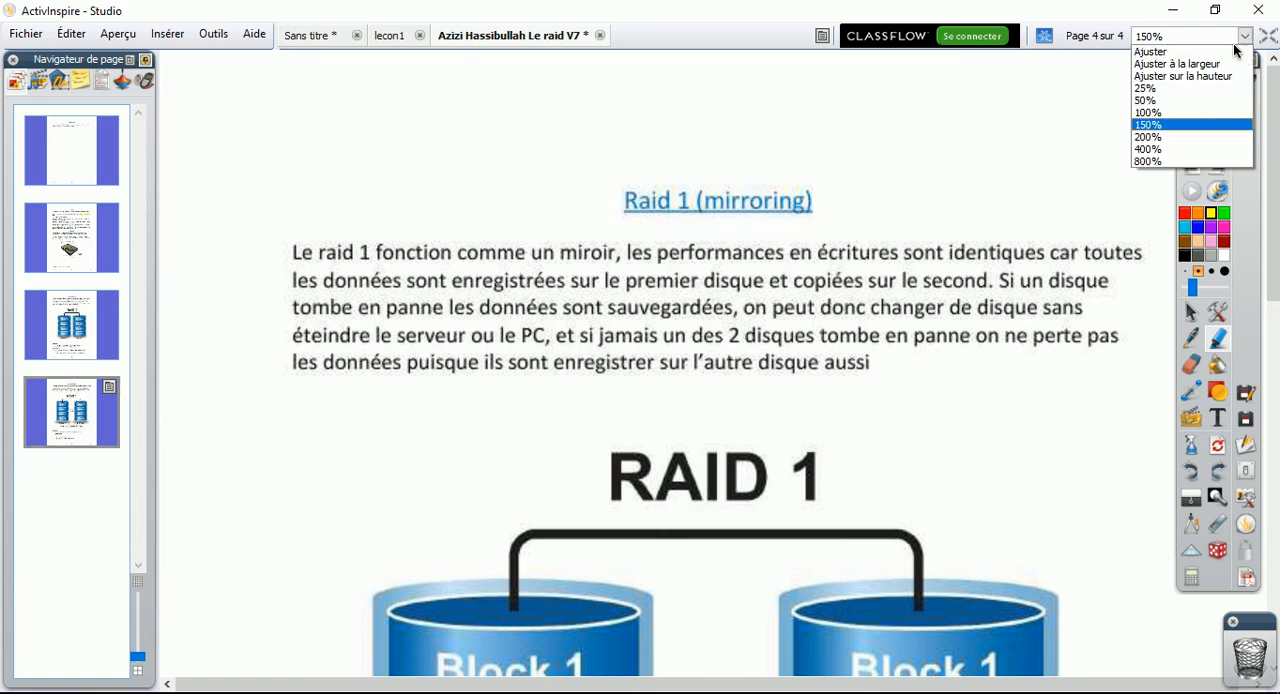
{"action": "left_click", "coordinate": [1218, 64]}
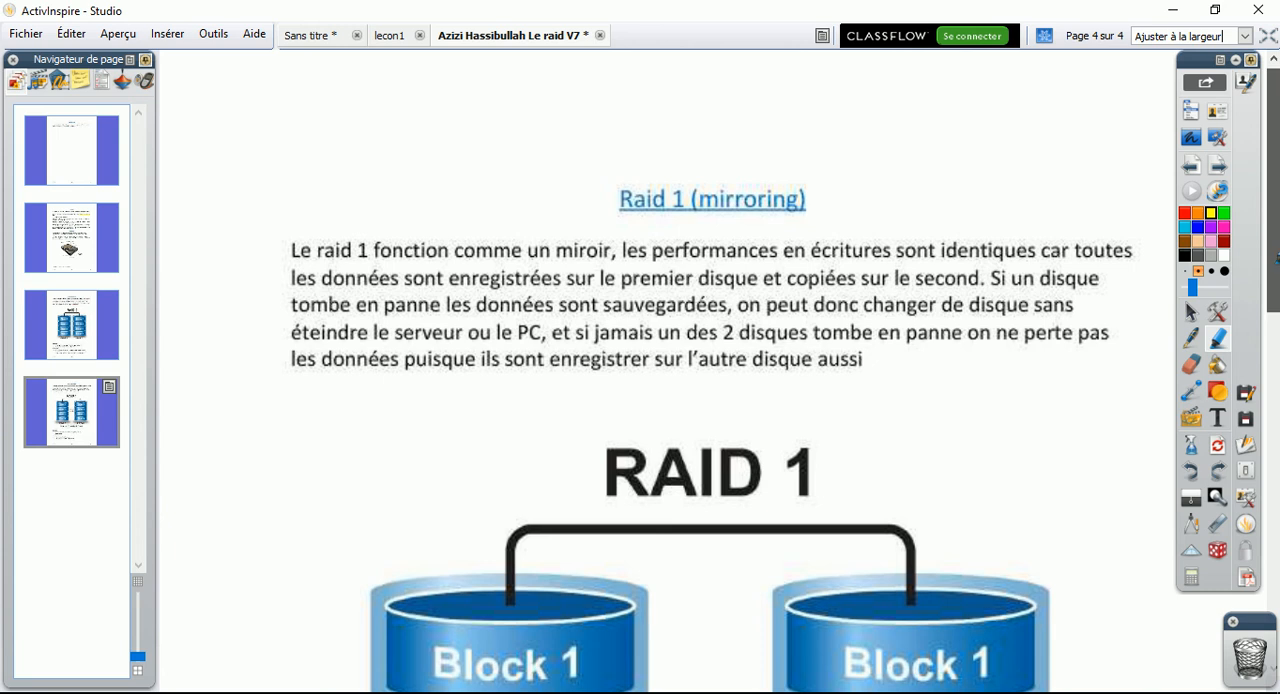
{"action": "scroll", "coordinate": [700, 370], "scroll_direction": "down", "scroll_amount": 10}
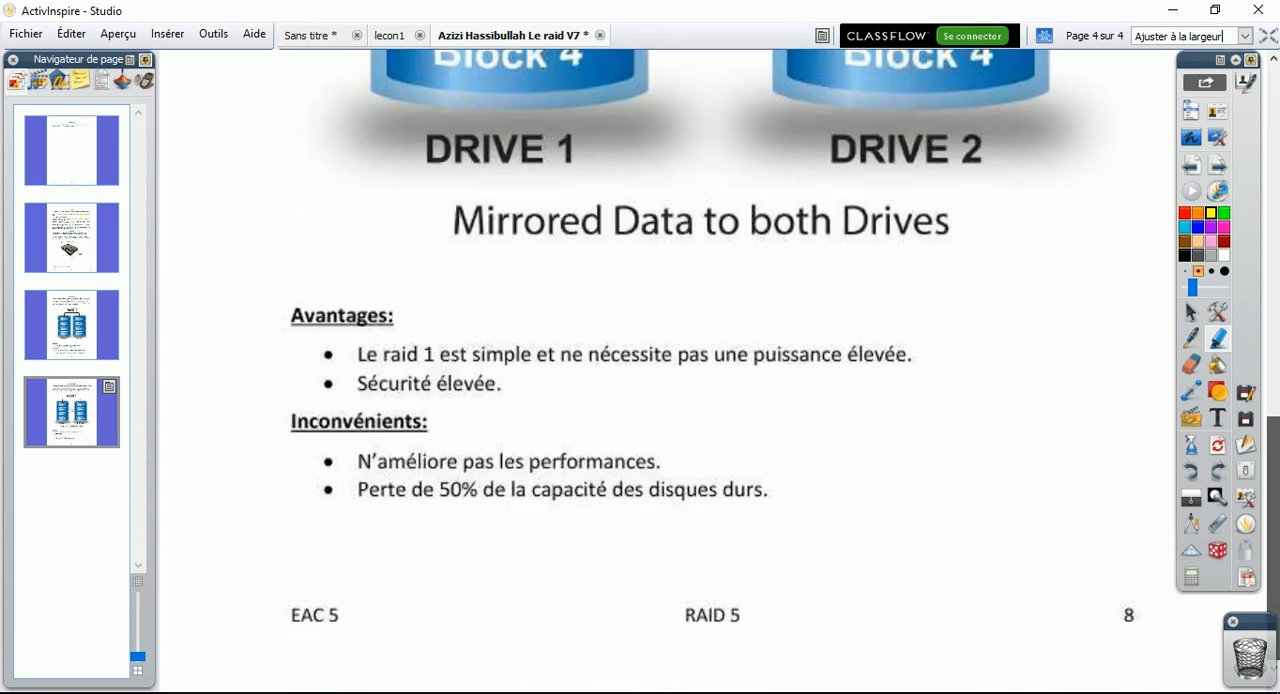
{"action": "scroll", "coordinate": [1265, 333], "scroll_direction": "up", "scroll_amount": 10}
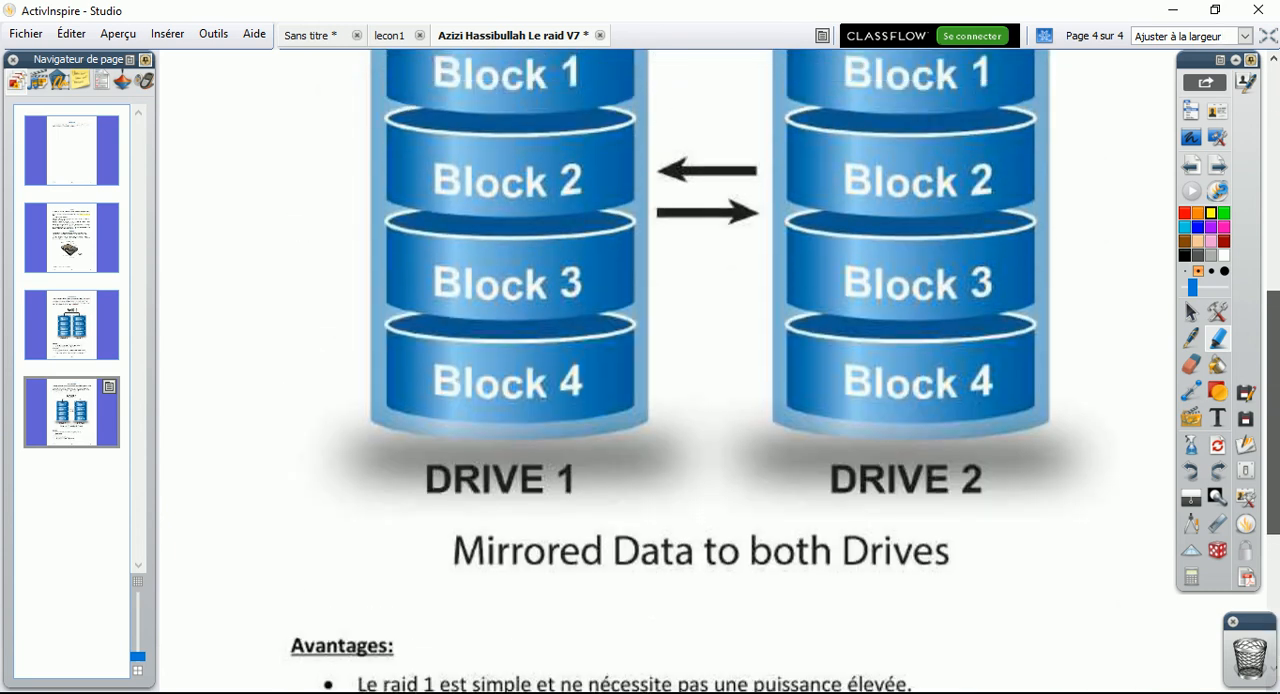